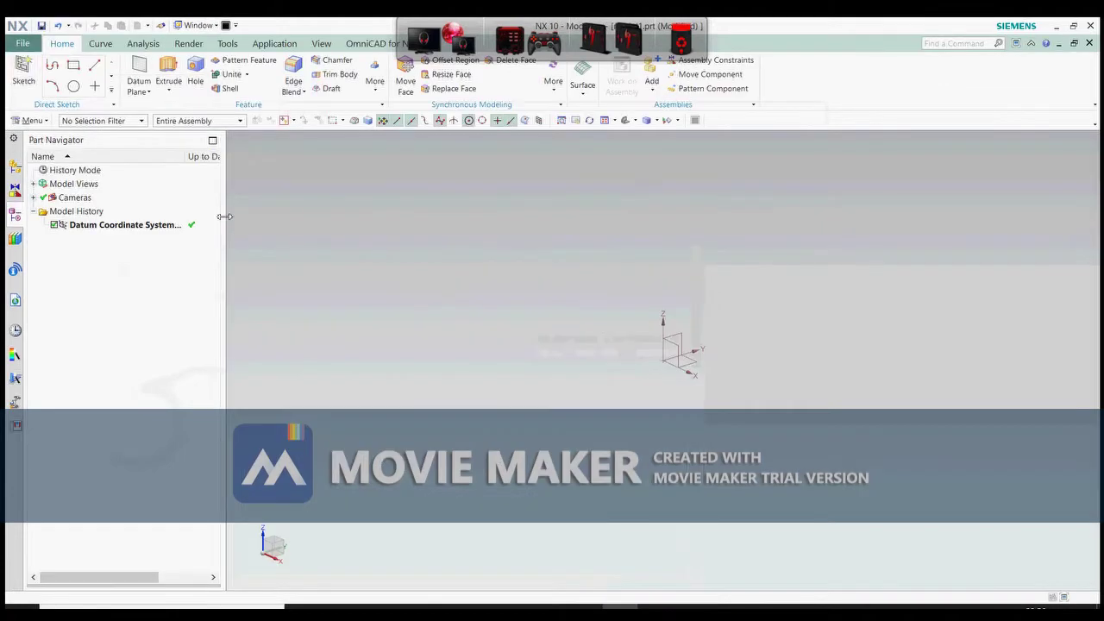
# - Create a new sketch on the XZ plane of the datum coordinate system
pyautogui.click(26, 84)
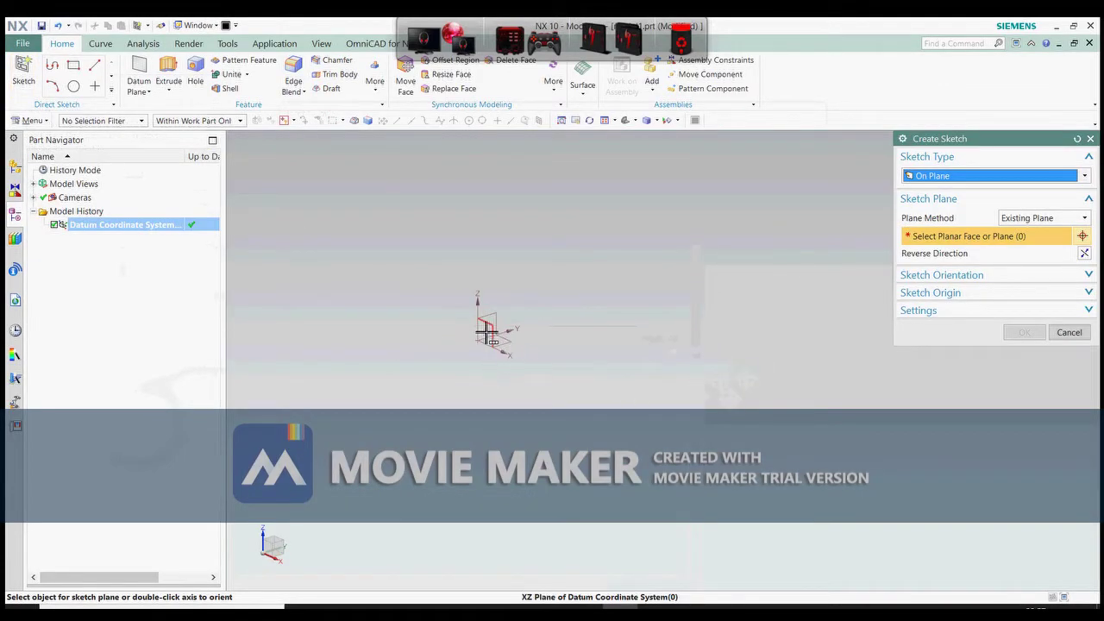
pyautogui.click(495, 331)
pyautogui.click(590, 343)
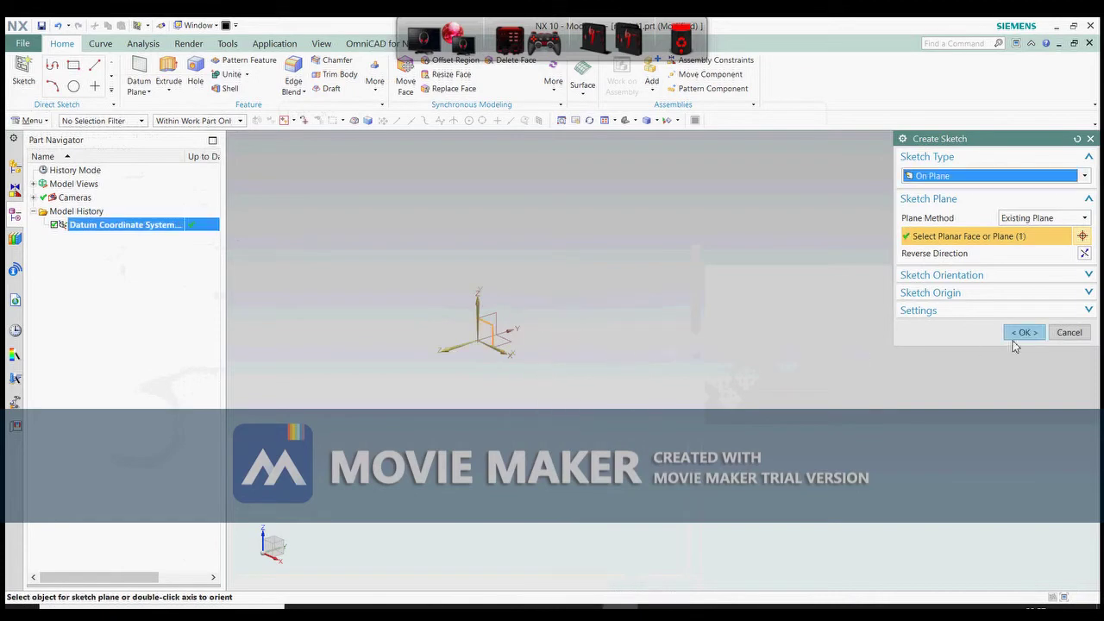
pyautogui.click(1018, 334)
# - Draw a horizontal line about 2.9 mm long from the origin in the negative X direction
pyautogui.click(123, 73)
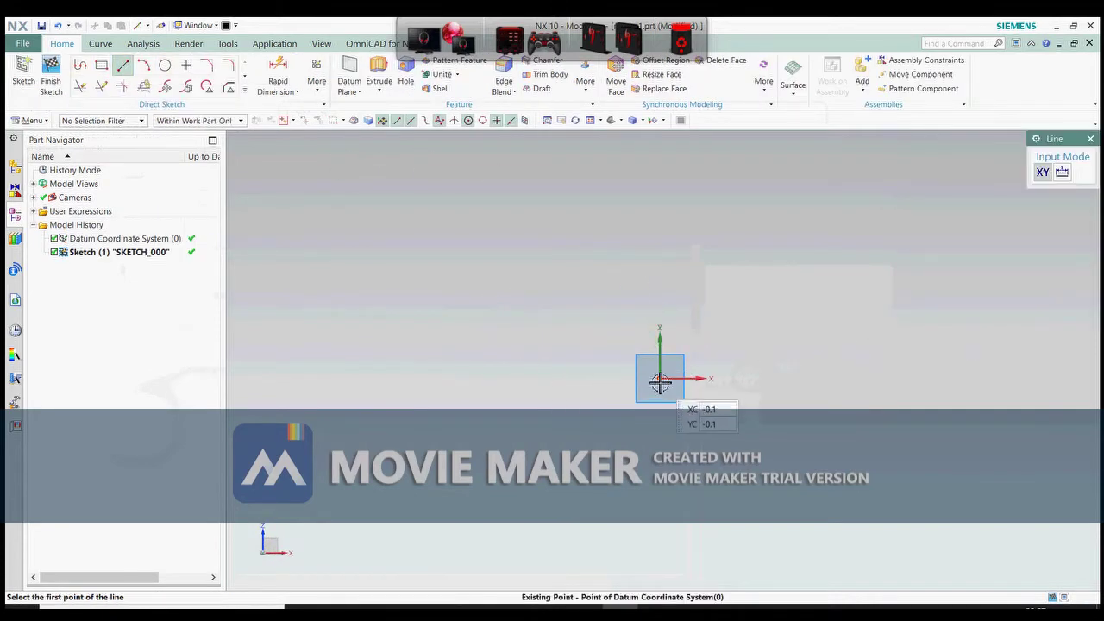
pyautogui.click(660, 376)
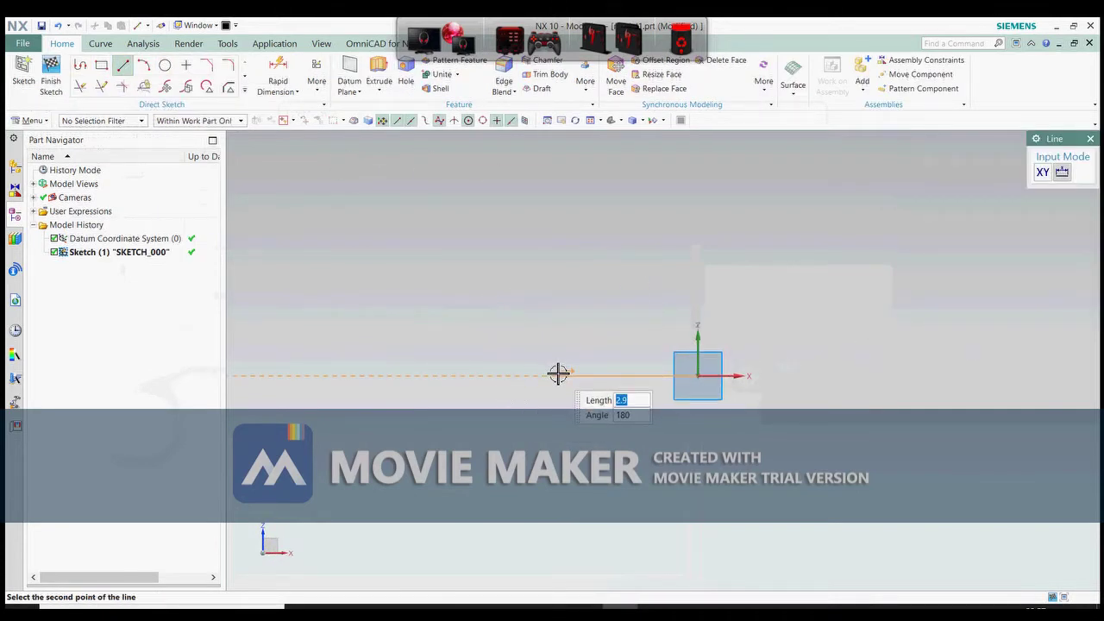
pyautogui.click(560, 380)
pyautogui.press('Escape')
# - Set the horizontal base line's length to 25 mm
pyautogui.scroll(4, 614, 370)
pyautogui.doubleClick(646, 357)
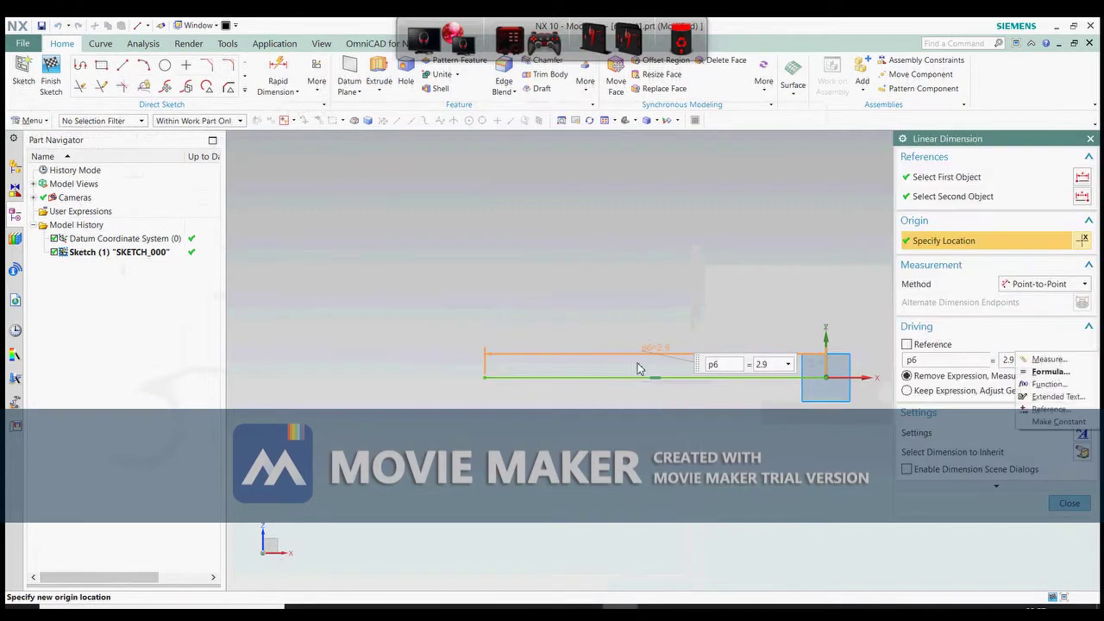
pyautogui.press('Return')
pyautogui.scroll(-10, 638, 362)
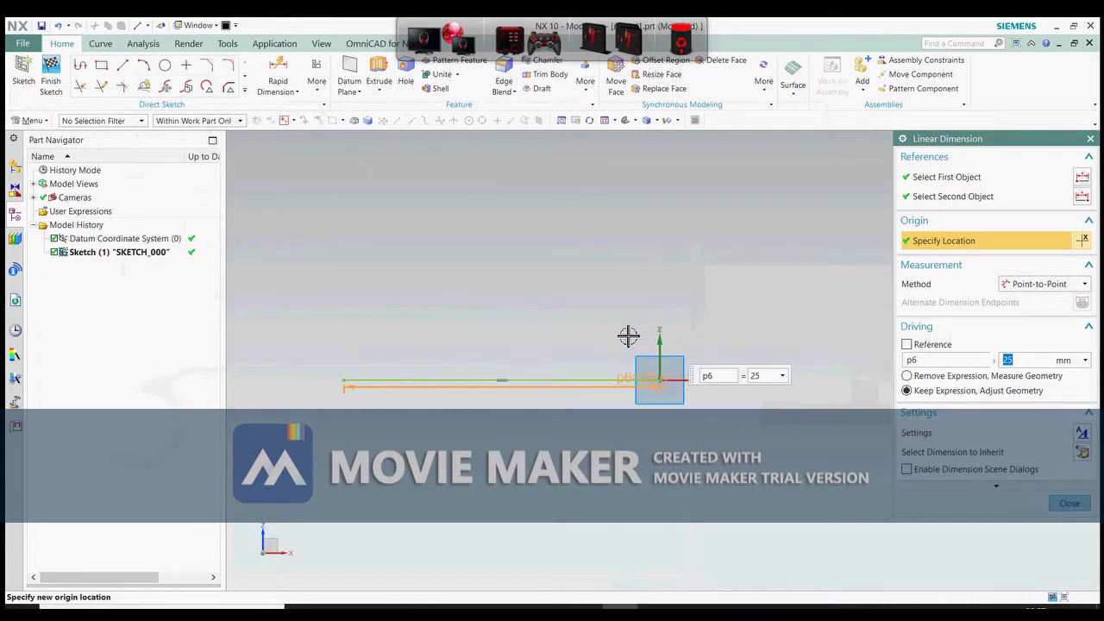
pyautogui.click(628, 335)
pyautogui.scroll(-4, 653, 421)
pyautogui.press('Escape')
pyautogui.scroll(5, 595, 341)
pyautogui.scroll(-5, 688, 426)
# - Draw a vertical line 100 mm long upward from the origin
pyautogui.press('l')
pyautogui.click(736, 481)
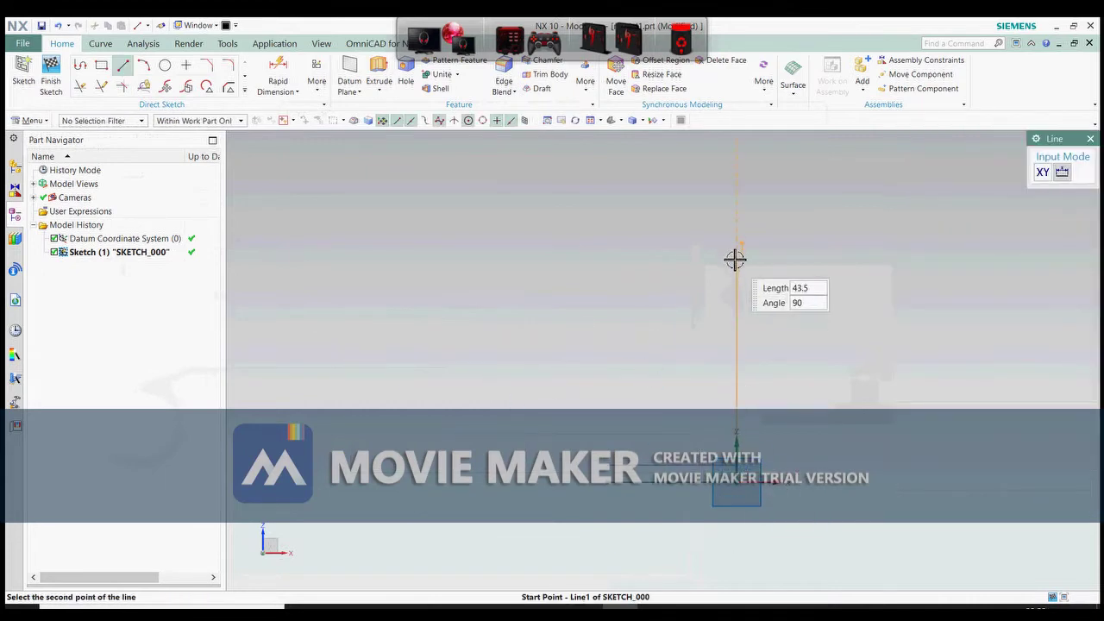
pyautogui.press('Return')
pyautogui.click(736, 257)
pyautogui.scroll(-4, 630, 278)
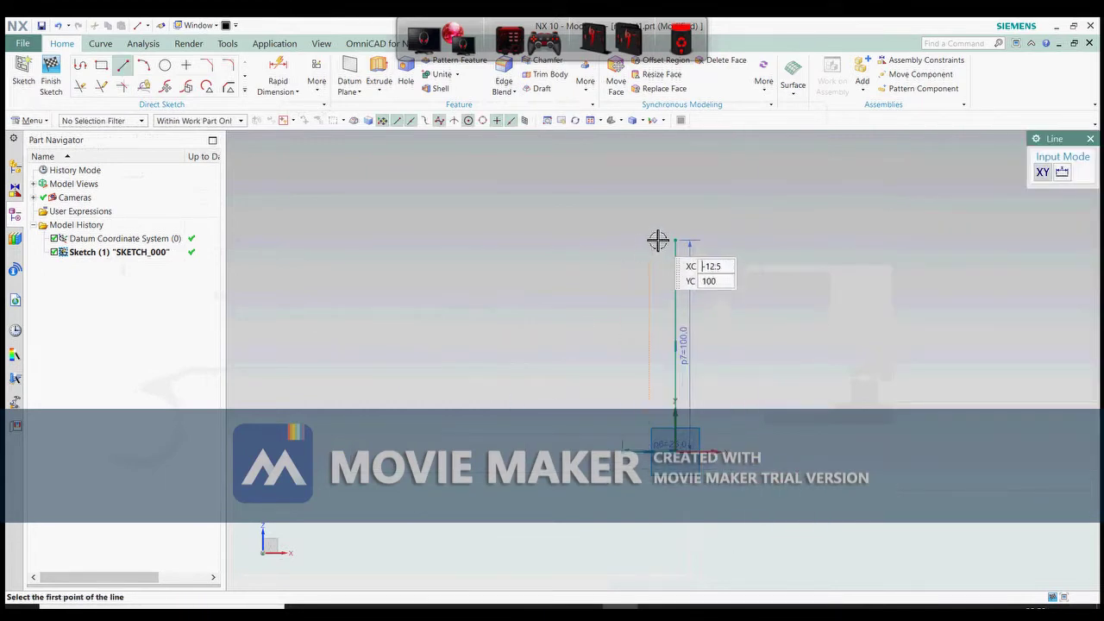
pyautogui.press('Escape')
# - Set the vertical line's length to 60 mm
pyautogui.doubleClick(690, 340)
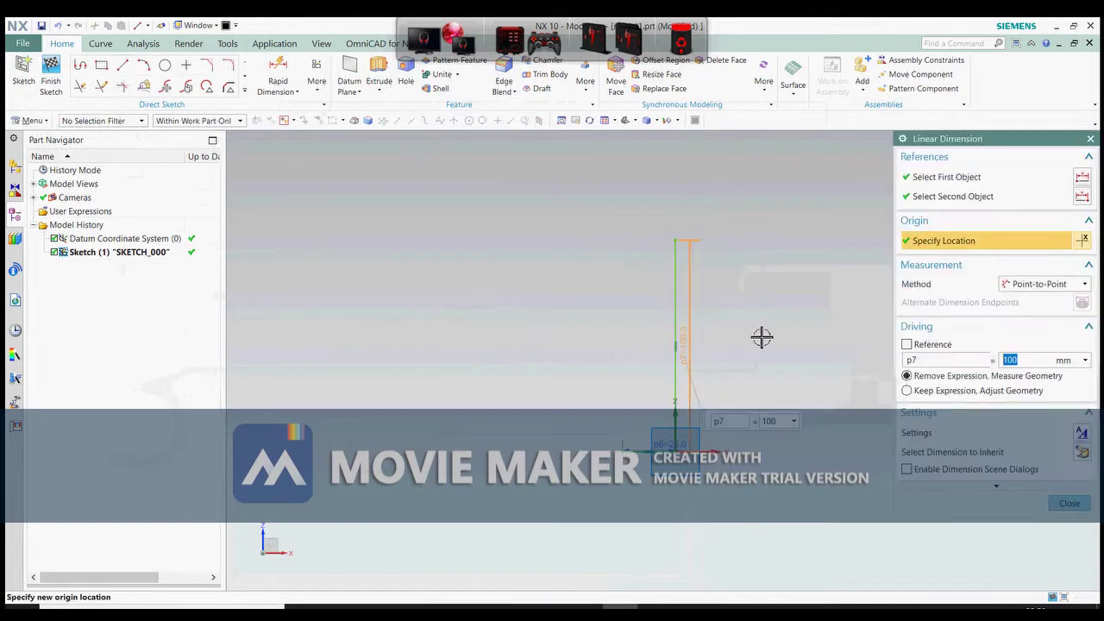
pyautogui.write('60')
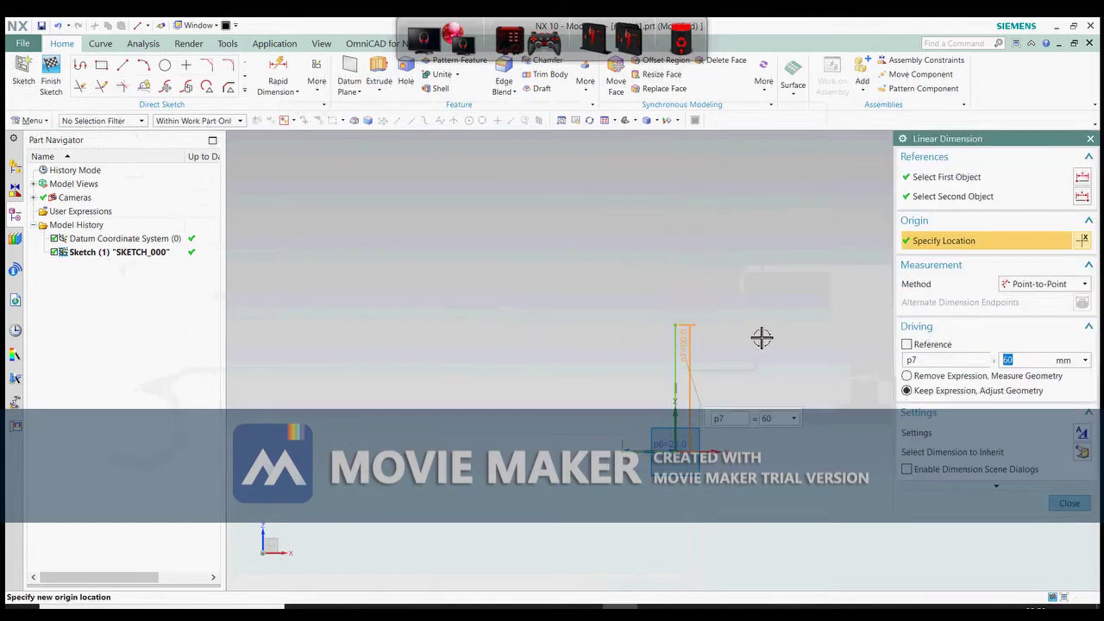
pyautogui.press('Return')
# - Draw a 30 mm horizontal line from the vertical line's upper end, on the same side as the base line
pyautogui.press('l')
pyautogui.click(732, 304)
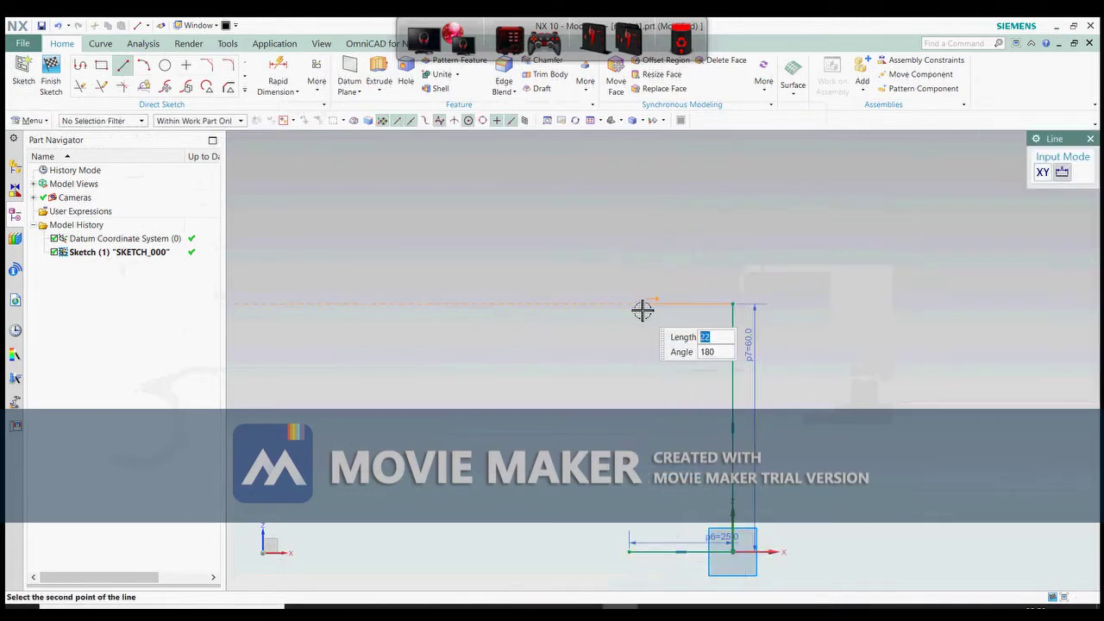
pyautogui.press('Return')
pyautogui.press('Escape')
# - Close the profile with a slanted line joining the free ends of the top and base lines, and finish the sketch
pyautogui.press('l')
pyautogui.click(609, 304)
pyautogui.click(629, 552)
pyautogui.press('Escape')
pyautogui.scroll(-2, 617, 317)
pyautogui.scroll(3, 650, 371)
pyautogui.scroll(-2, 638, 355)
pyautogui.click(51, 76)
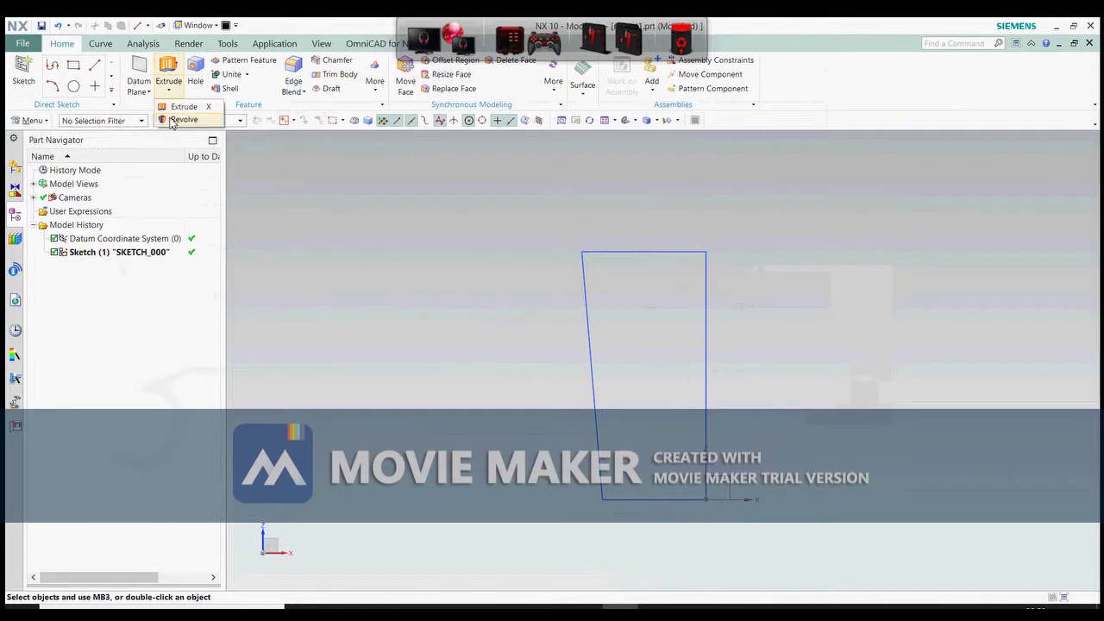
# - Start a Revolve with the top, slanted and base lines of the profile as its section
pyautogui.click(321, 180)
pyautogui.click(181, 120)
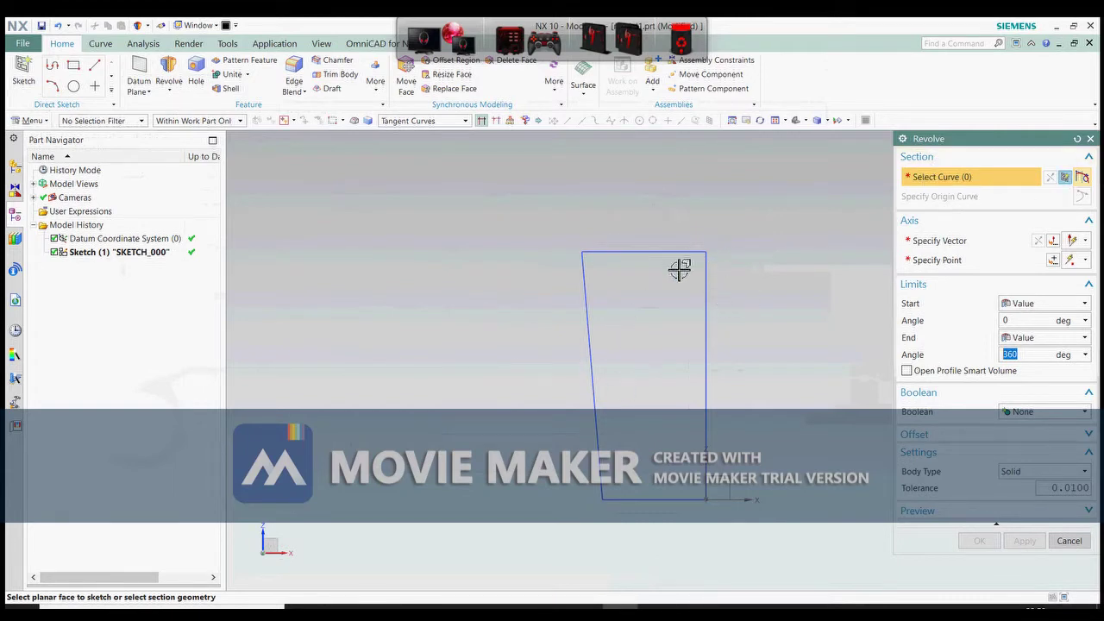
pyautogui.click(631, 251)
pyautogui.click(588, 303)
pyautogui.click(662, 492)
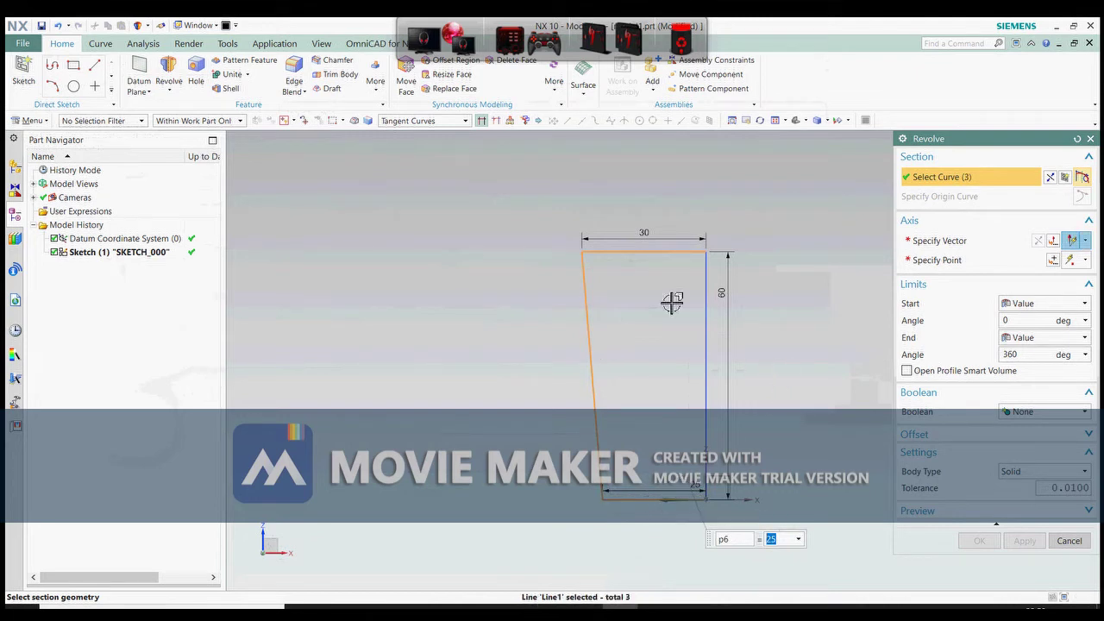
# - Revolve the section 360° about the profile's vertical line to create a solid tapered body
pyautogui.click(954, 247)
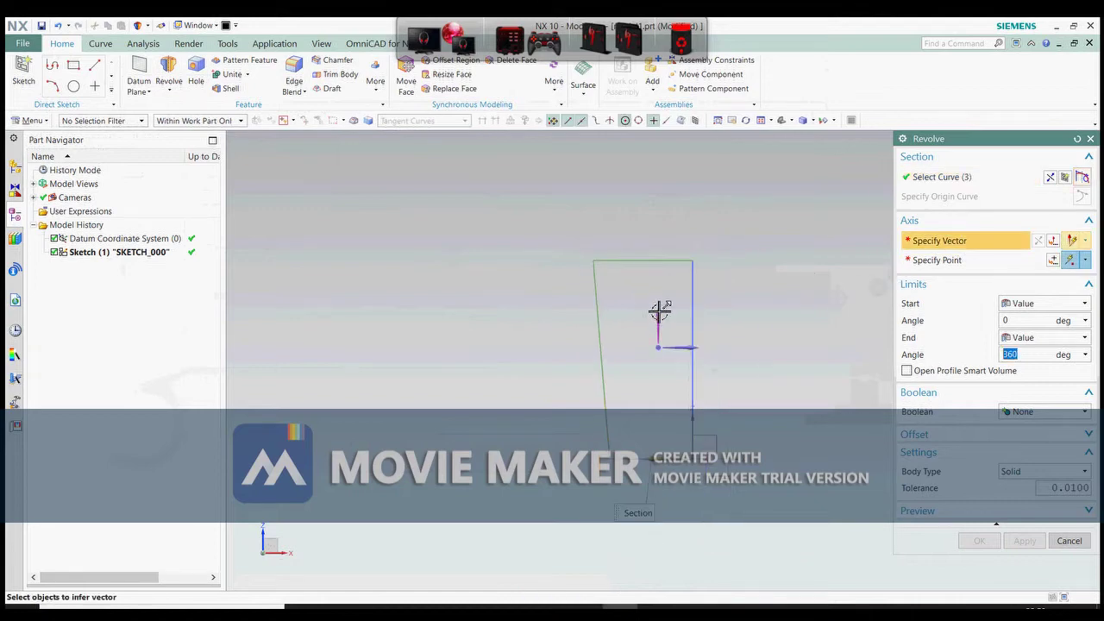
pyautogui.click(700, 332)
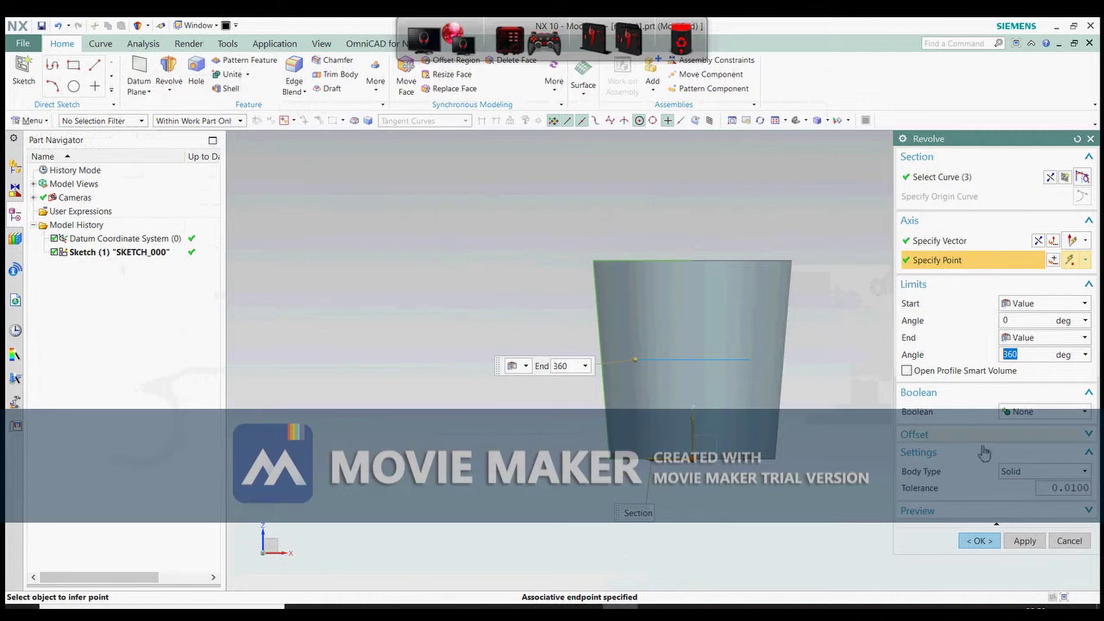
pyautogui.click(1025, 540)
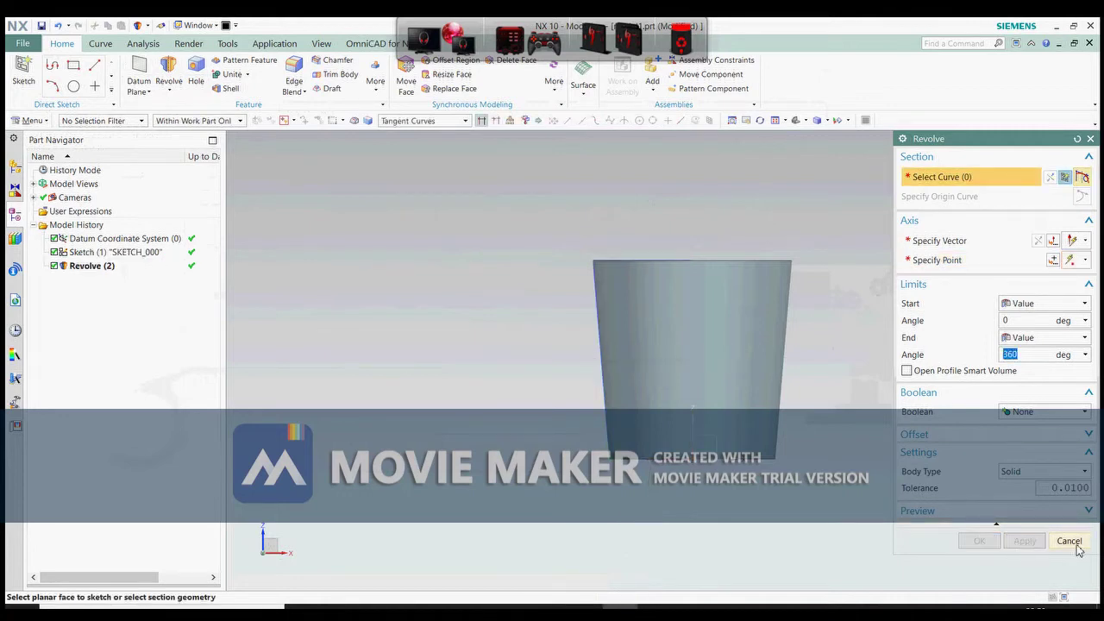
pyautogui.click(1069, 541)
pyautogui.click(809, 279)
pyautogui.press('Escape')
# - Blend the circular bottom edge of the tapered body with a 5 mm radius
pyautogui.moveTo(902, 301); pyautogui.dragTo(747, 207, button='middle')
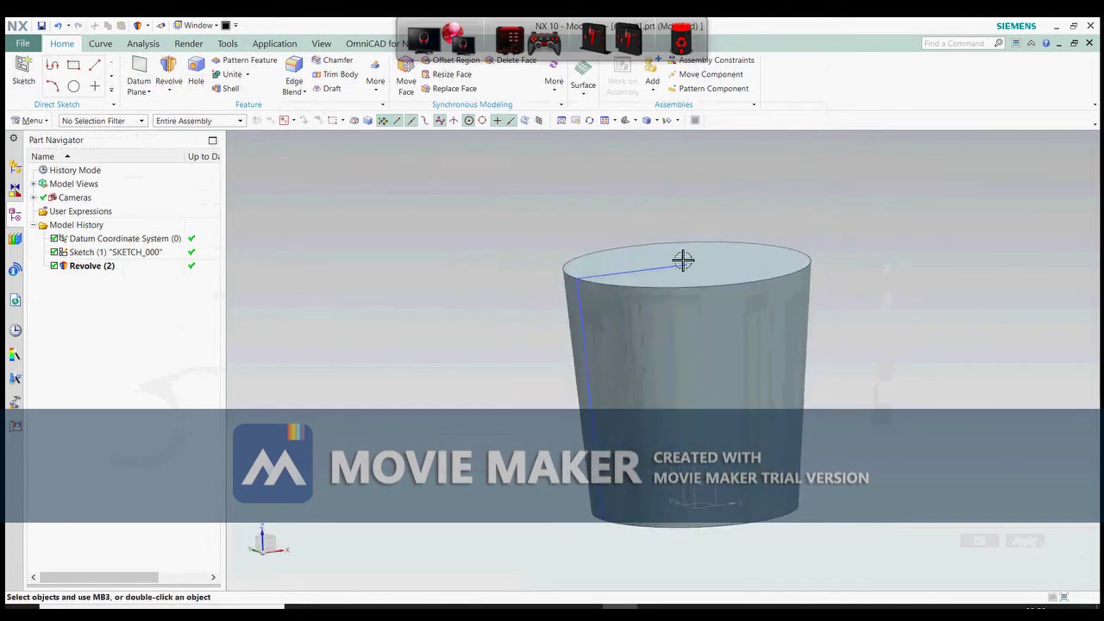
pyautogui.click(630, 308)
pyautogui.moveTo(631, 308); pyautogui.dragTo(341, 153, button='middle')
pyautogui.press('Escape')
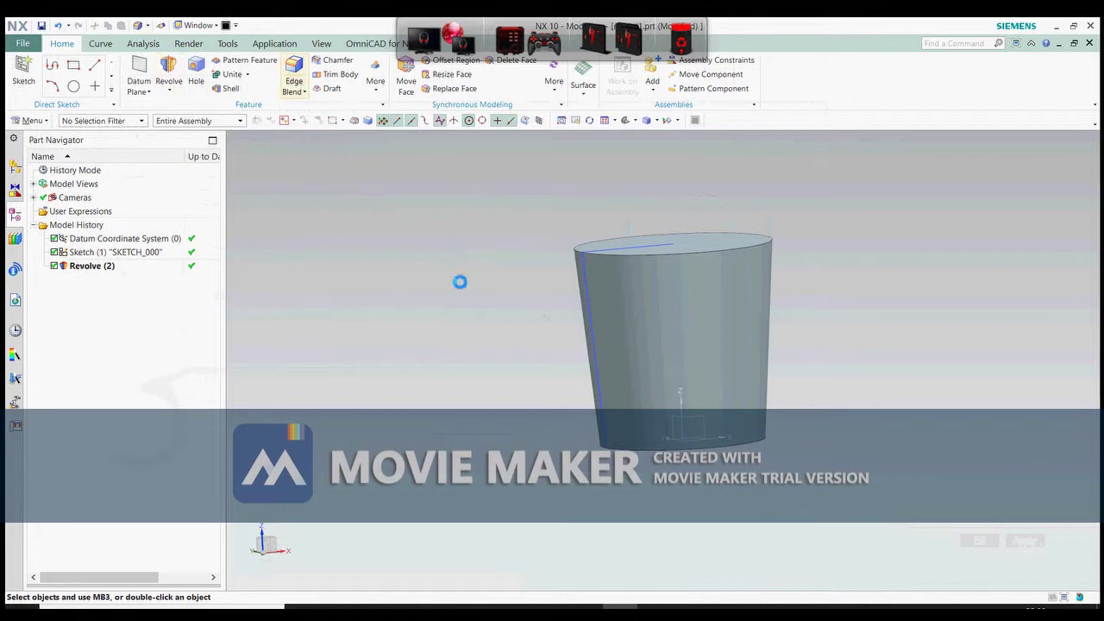
pyautogui.click(297, 86)
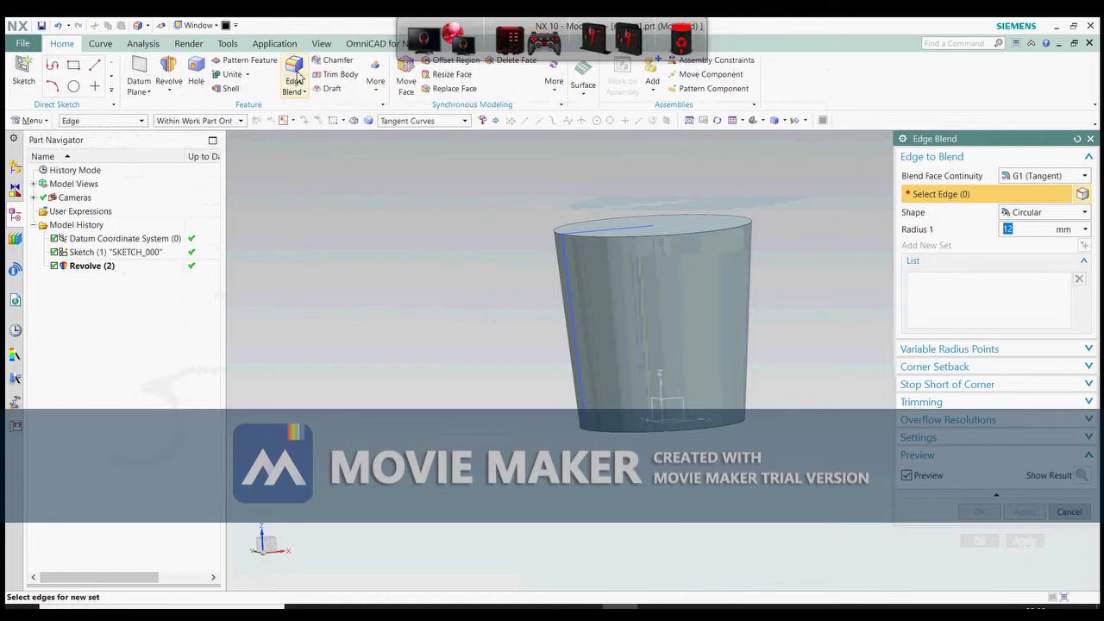
pyautogui.scroll(4, 609, 388)
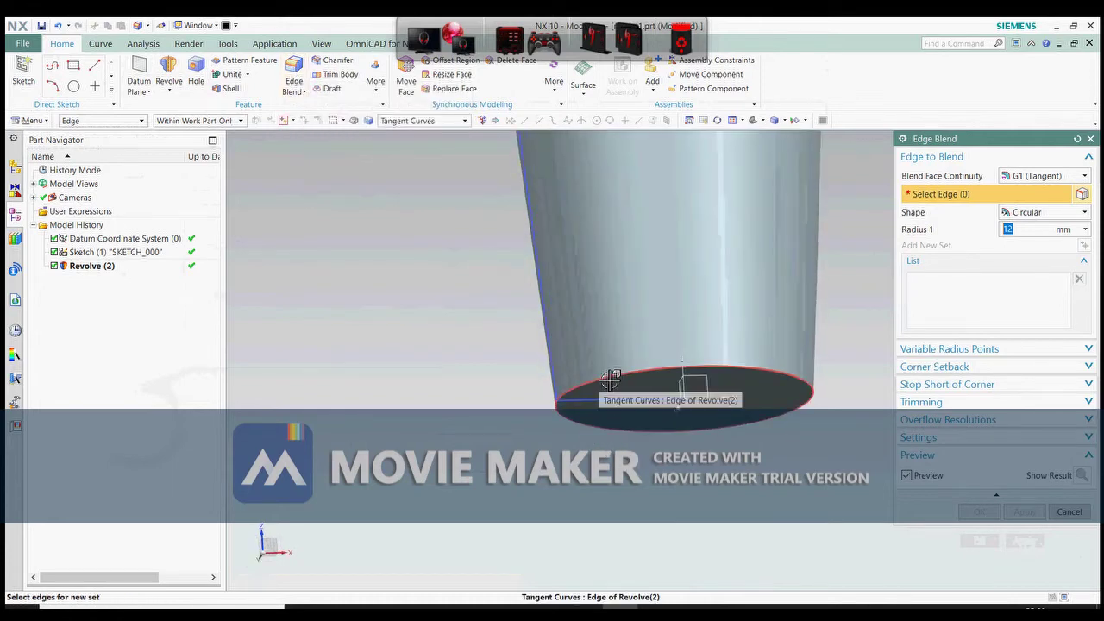
pyautogui.click(610, 381)
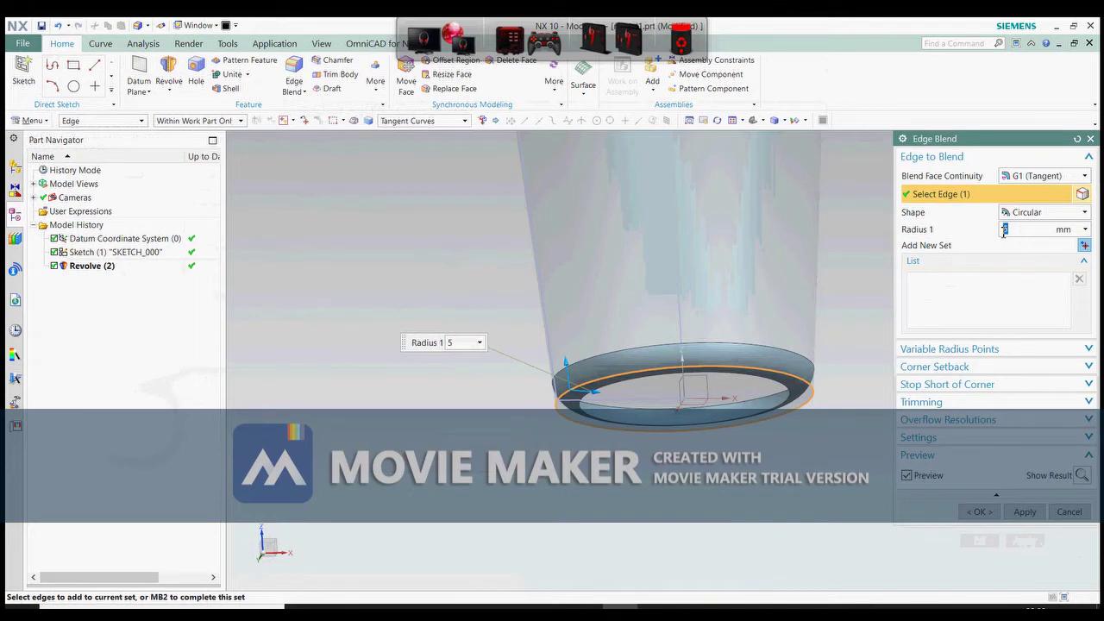
pyautogui.click(1024, 511)
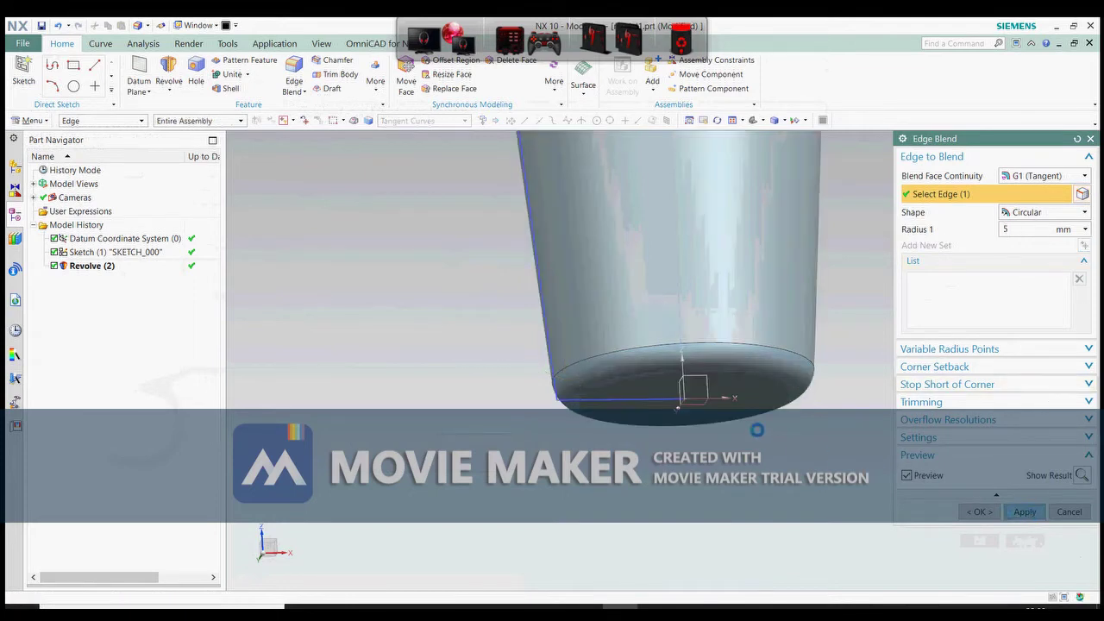
pyautogui.scroll(-5, 749, 296)
pyautogui.moveTo(749, 296); pyautogui.dragTo(674, 345, button='middle')
pyautogui.click(1061, 510)
# - Shell the body with a 3 mm wall thickness, removing the circular top face
pyautogui.scroll(4, 726, 358)
pyautogui.scroll(-3, 698, 339)
pyautogui.scroll(3, 682, 312)
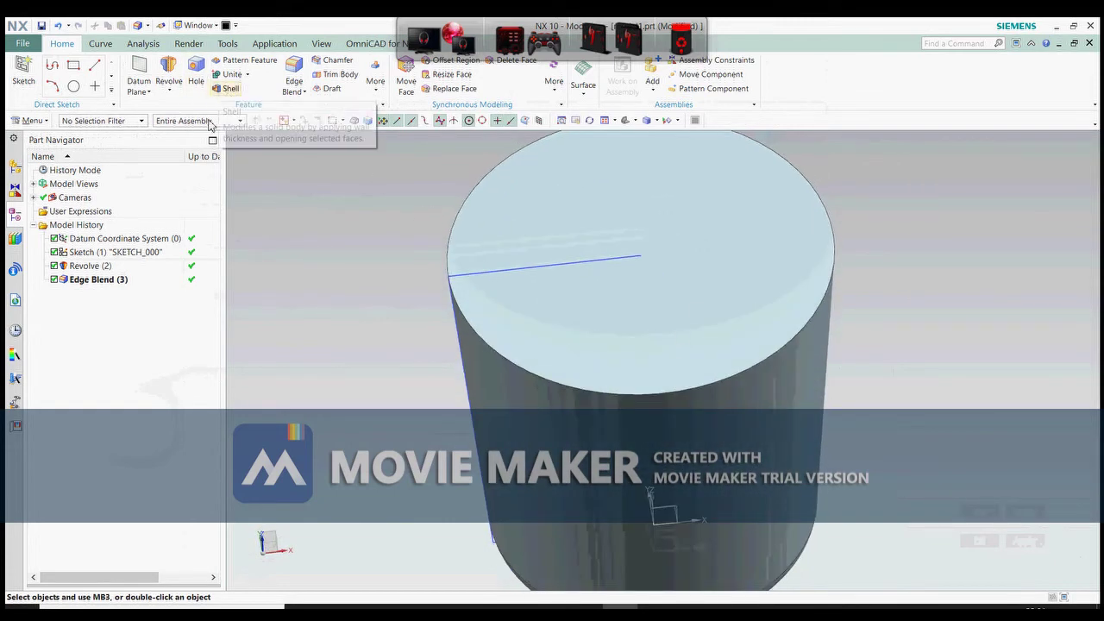
pyautogui.click(226, 89)
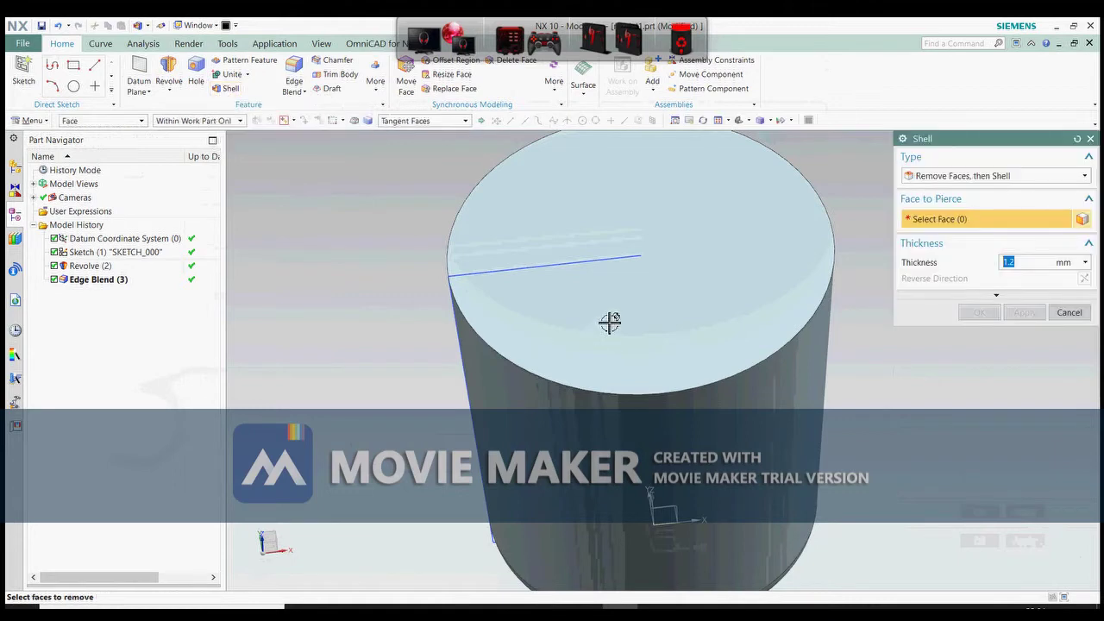
pyautogui.scroll(-2, 524, 316)
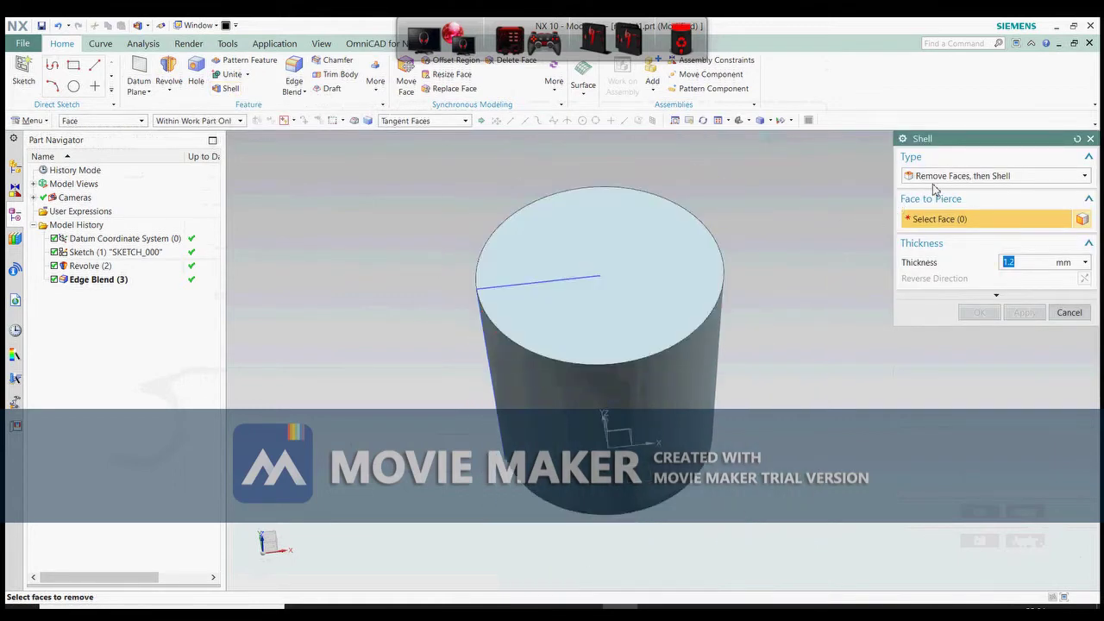
pyautogui.scroll(2, 609, 261)
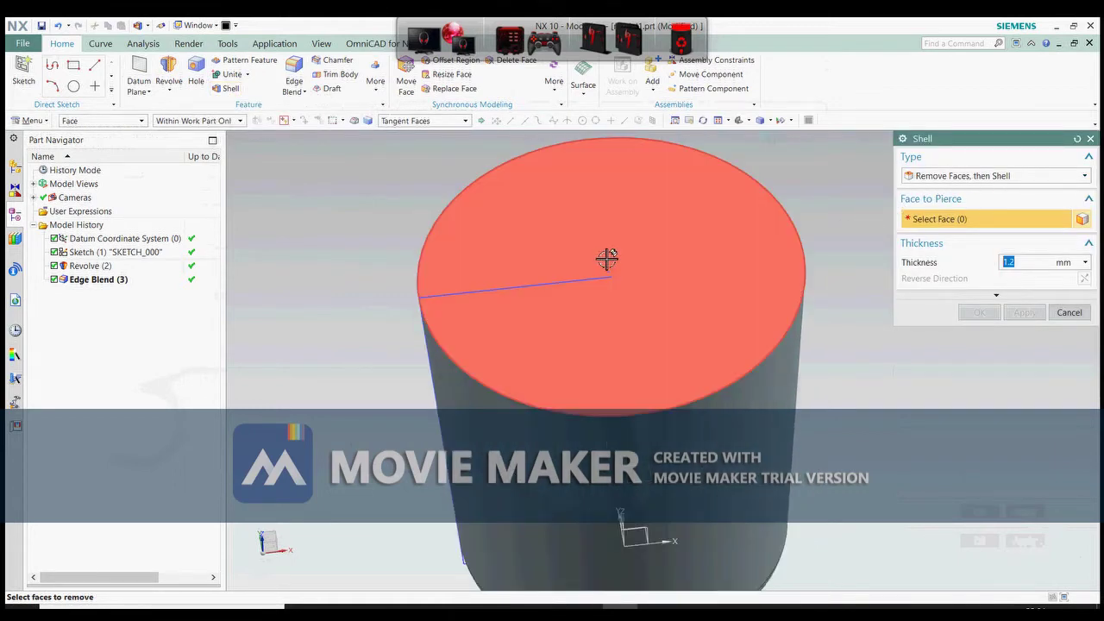
pyautogui.moveTo(661, 264); pyautogui.dragTo(618, 259, button='middle')
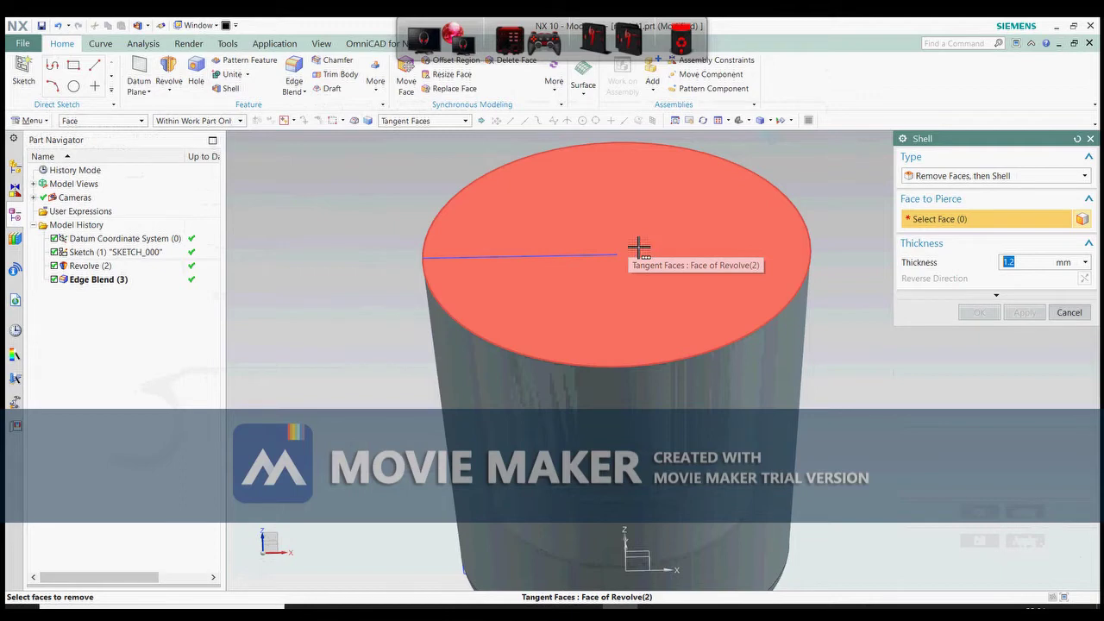
pyautogui.click(645, 233)
pyautogui.scroll(-3, 648, 293)
pyautogui.click(1025, 313)
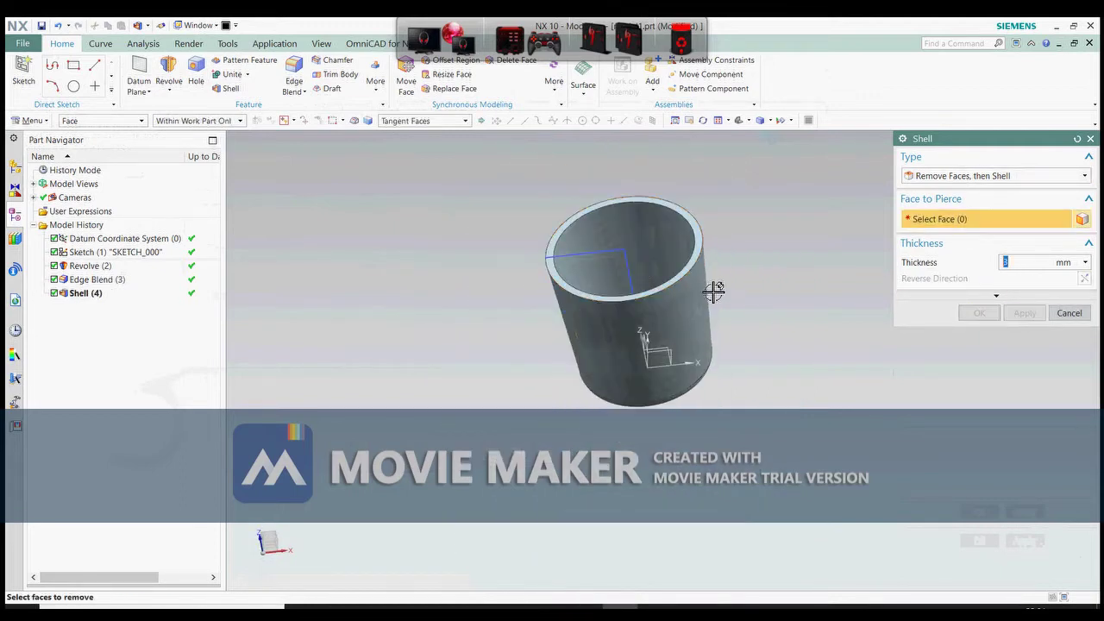
pyautogui.click(1068, 312)
# - Start an edge blend on the cup's inner and outer top rim edges with a 2 mm radius
pyautogui.moveTo(733, 259); pyautogui.dragTo(519, 236, button='middle')
pyautogui.scroll(7, 457, 245)
pyautogui.scroll(-8, 483, 271)
pyautogui.scroll(-1, 520, 237)
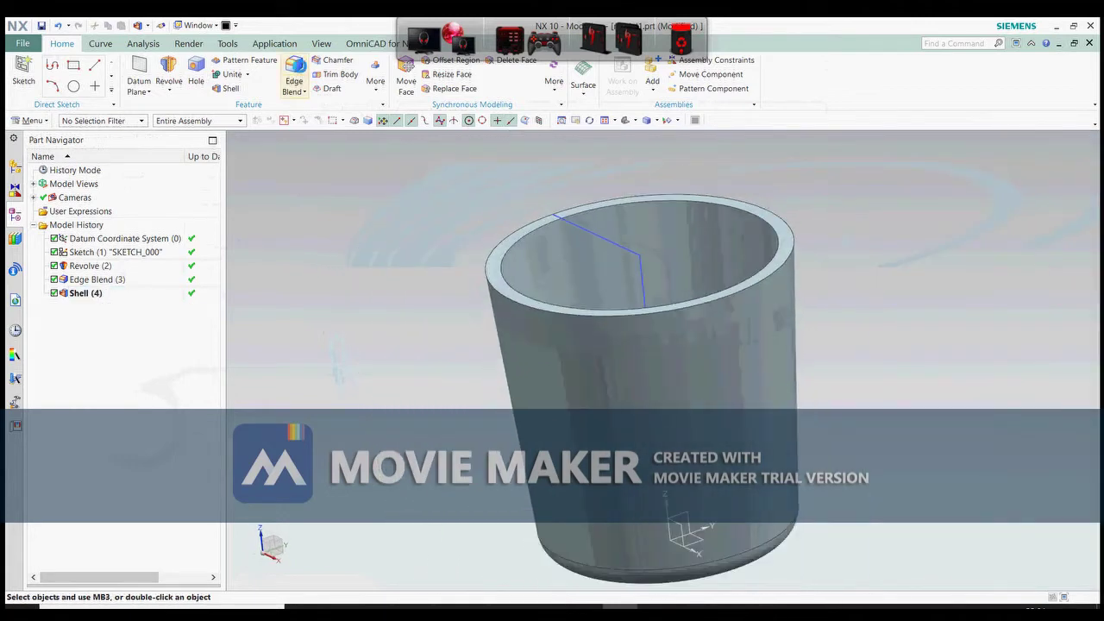
pyautogui.click(294, 72)
pyautogui.scroll(5, 501, 247)
pyautogui.click(565, 265)
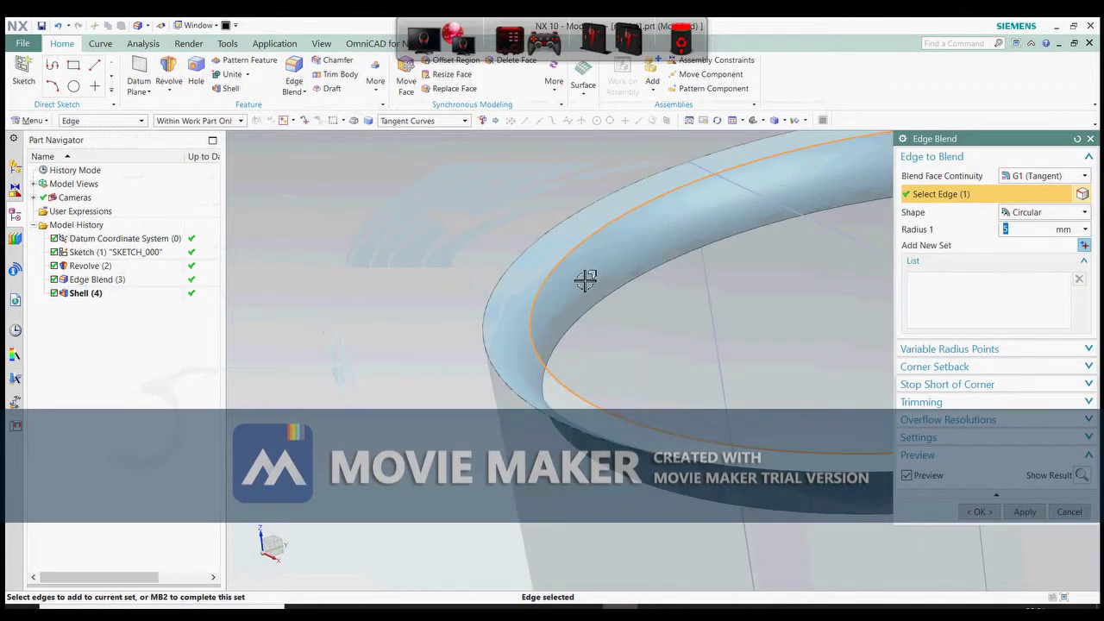
pyautogui.press('Return')
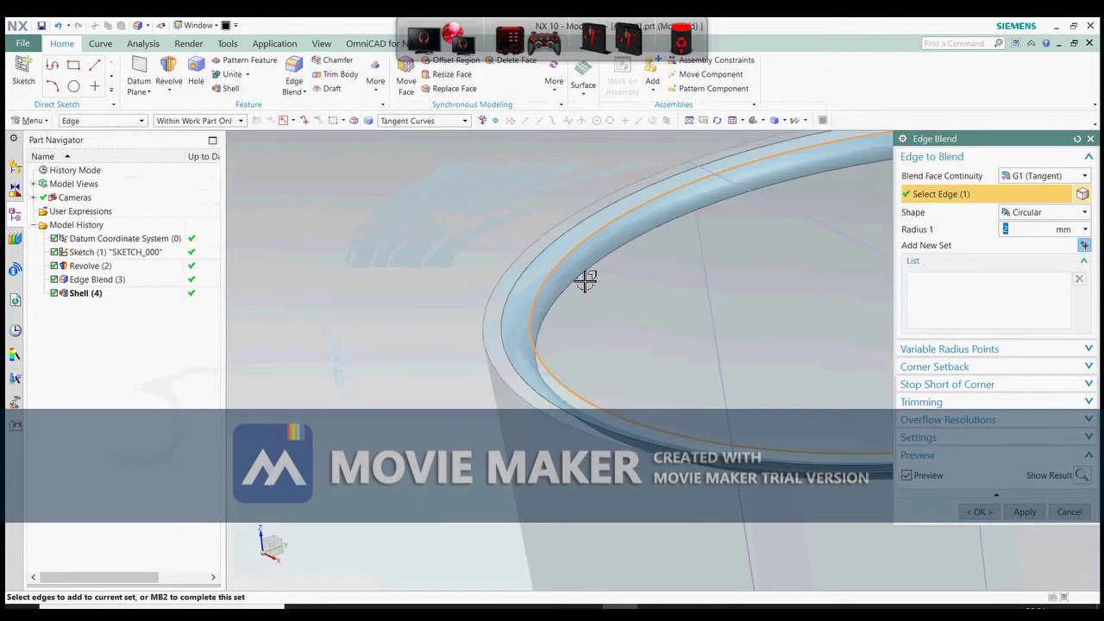
pyautogui.click(483, 334)
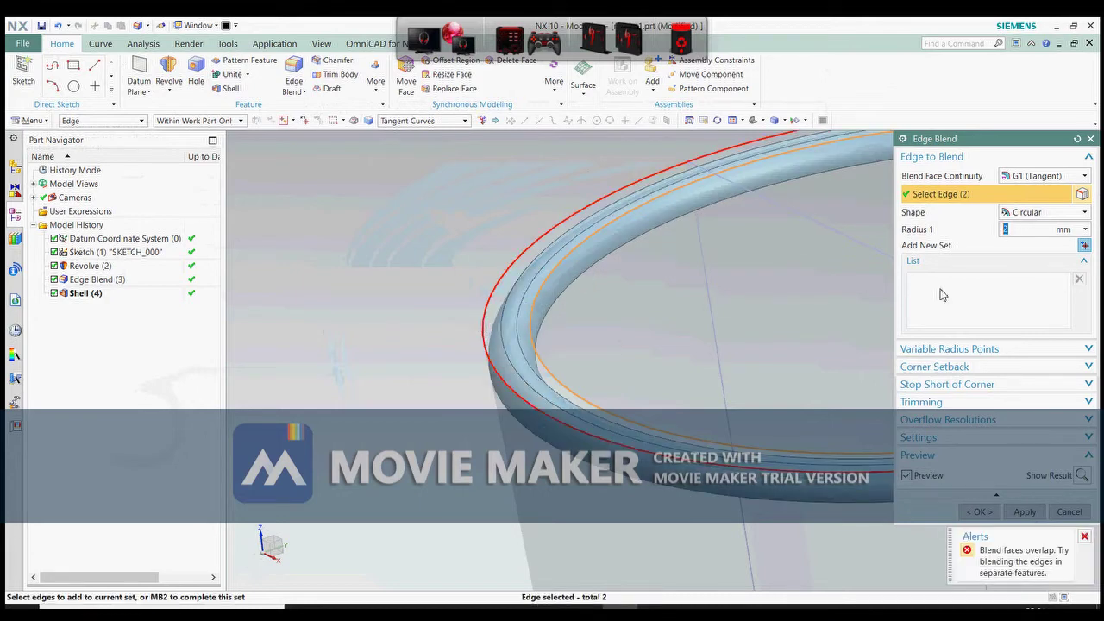
# - Set the rim blend radius to 1.5 mm and apply it to both edges
pyautogui.scroll(-2, 555, 323)
pyautogui.write('1.')
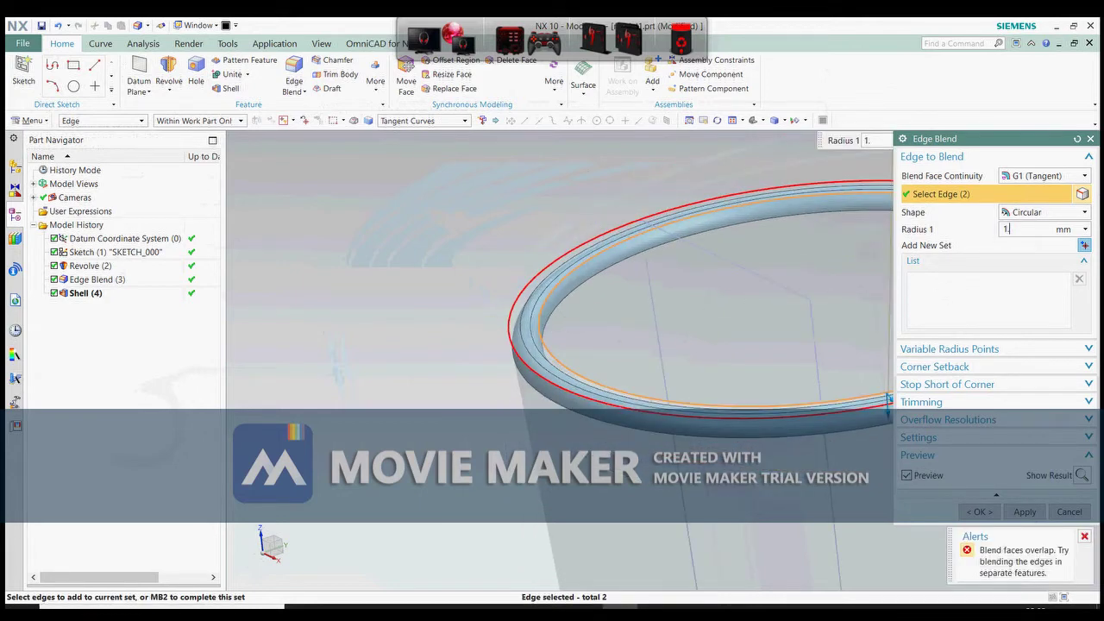
pyautogui.write('5')
pyautogui.press('Return')
pyautogui.click(1024, 513)
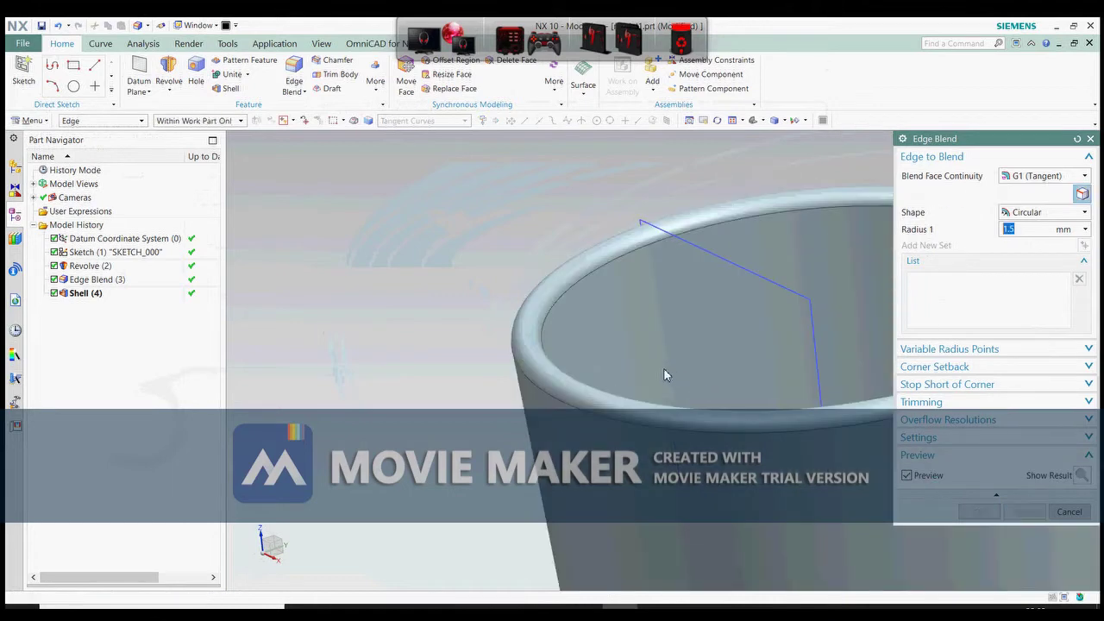
# - Close the edge blend command and examine the cup's rim and body from several angles
pyautogui.scroll(-3, 668, 379)
pyautogui.click(1070, 513)
pyautogui.moveTo(771, 207); pyautogui.dragTo(693, 212, button='middle')
pyautogui.scroll(-2, 688, 236)
pyautogui.scroll(1, 687, 236)
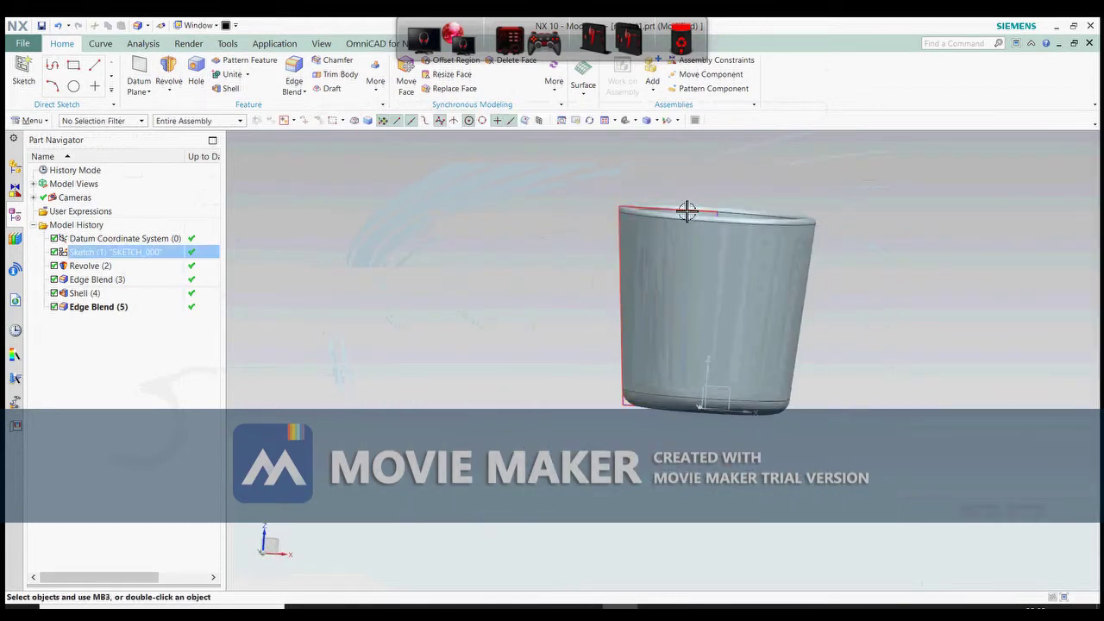
pyautogui.scroll(3, 612, 261)
pyautogui.scroll(-3, 611, 262)
pyautogui.moveTo(685, 261); pyautogui.dragTo(709, 285, button='middle')
pyautogui.scroll(1, 643, 239)
pyautogui.scroll(1, 644, 239)
pyautogui.moveTo(643, 239); pyautogui.dragTo(623, 253, button='middle')
pyautogui.scroll(-1, 623, 254)
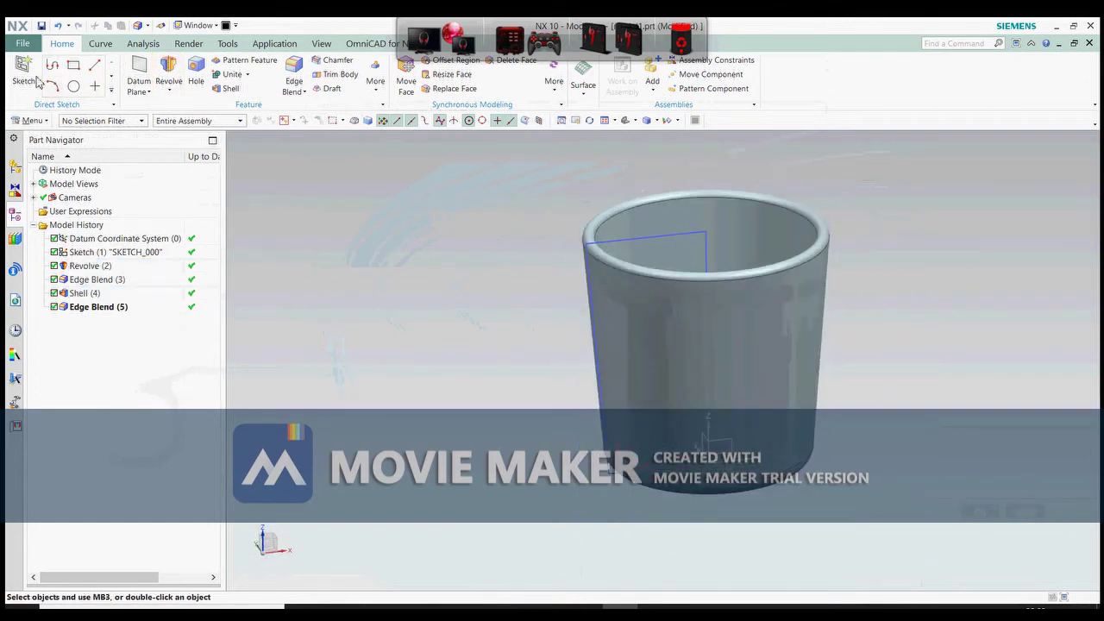
pyautogui.scroll(4, 575, 266)
pyautogui.scroll(-2, 626, 226)
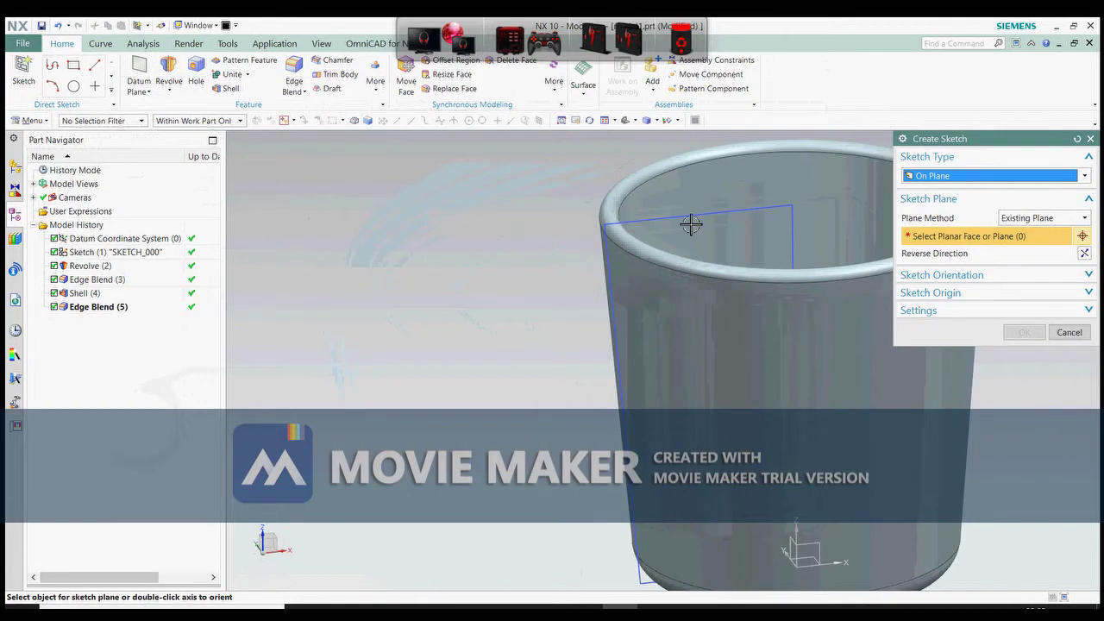
pyautogui.scroll(-3, 664, 223)
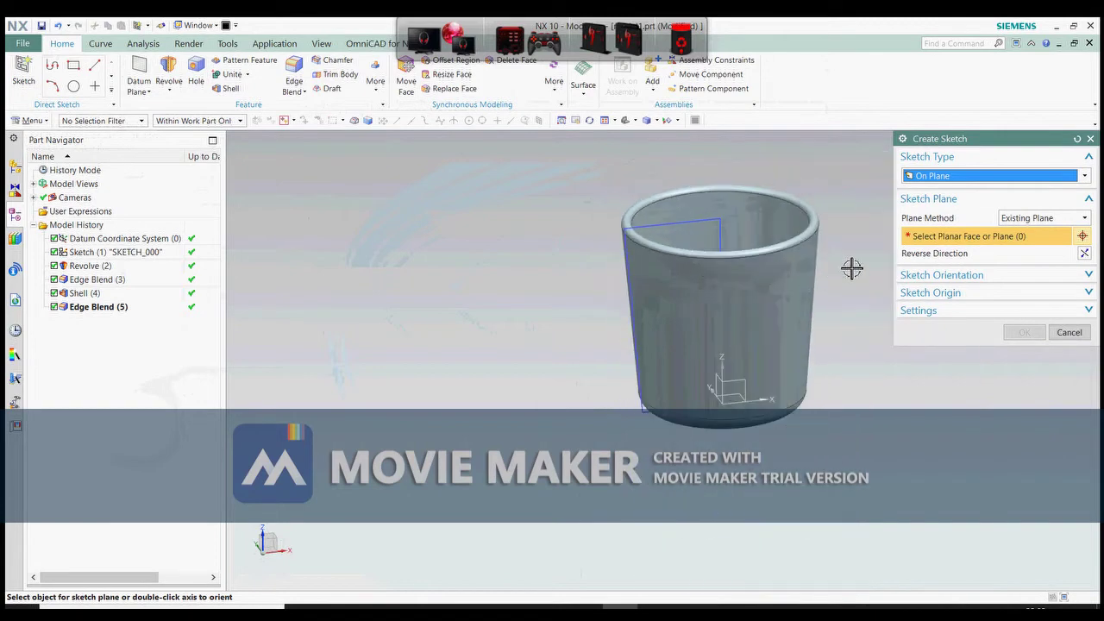
pyautogui.click(1084, 334)
pyautogui.scroll(-3, 545, 275)
pyautogui.moveTo(545, 276); pyautogui.dragTo(481, 266, button='middle')
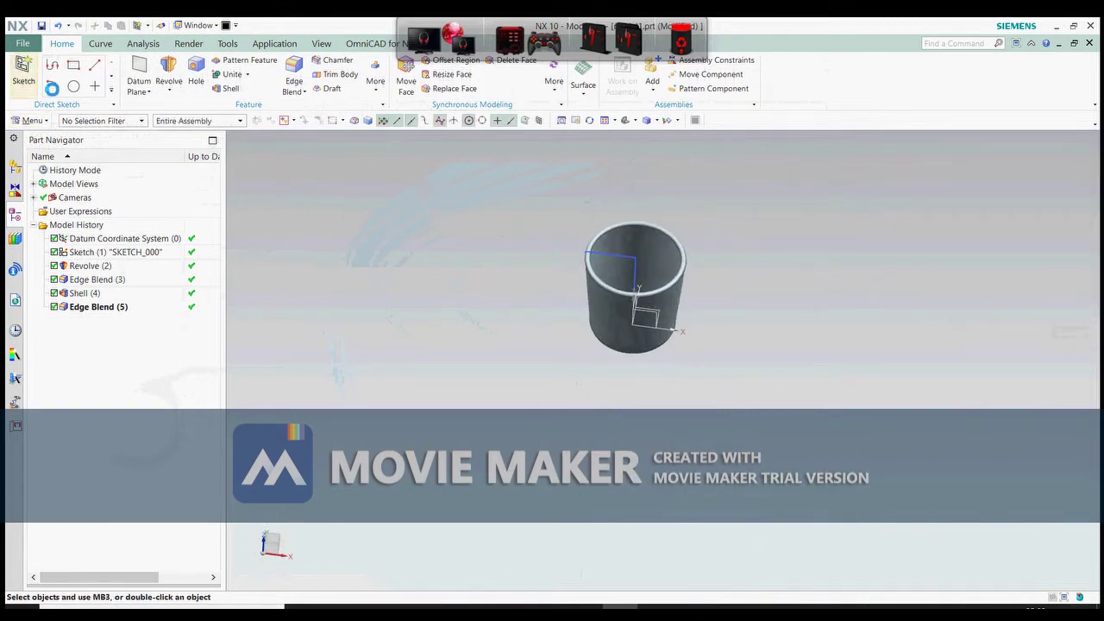
# - Create a sketch on the vertical XZ datum plane through the cup's central axis
pyautogui.click(26, 74)
pyautogui.scroll(2, 662, 321)
pyautogui.moveTo(665, 320); pyautogui.dragTo(687, 294, button='middle')
pyautogui.click(634, 329)
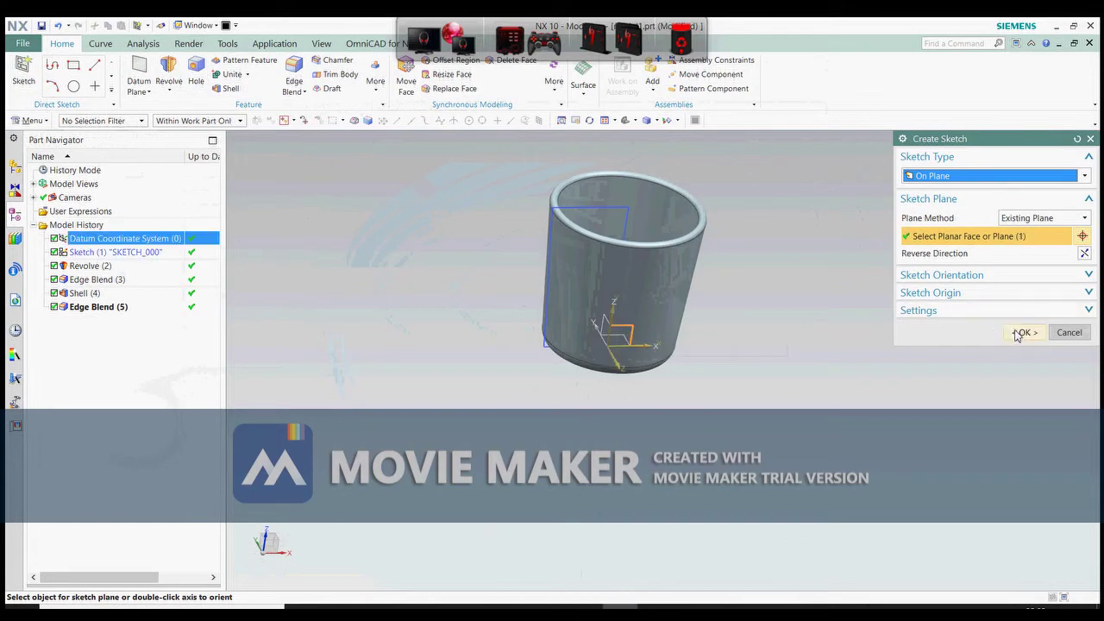
pyautogui.click(1022, 332)
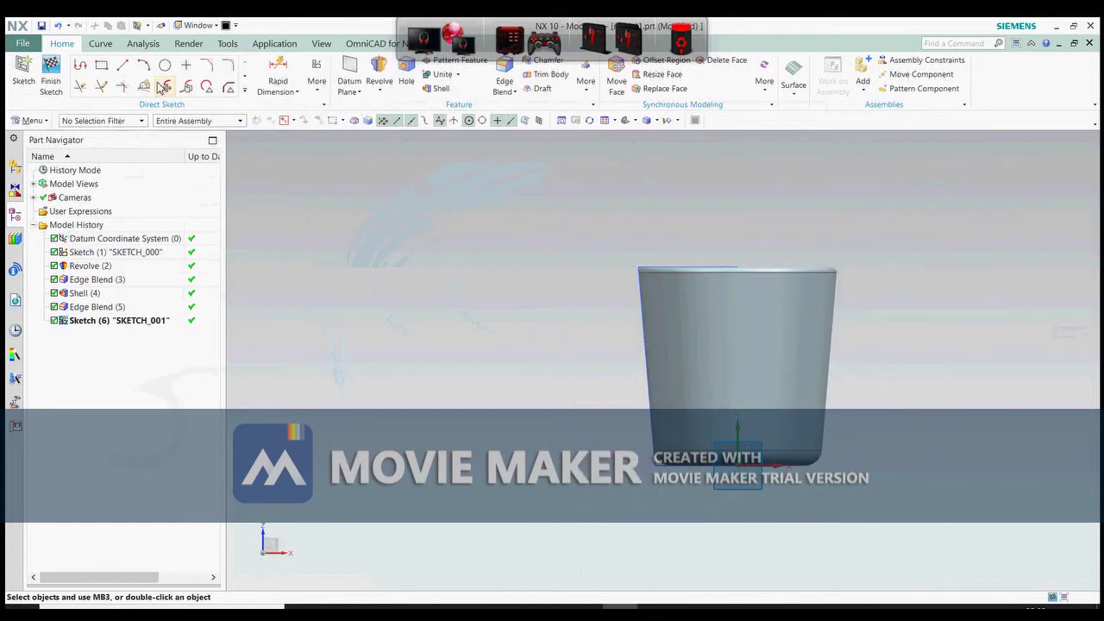
pyautogui.click(125, 75)
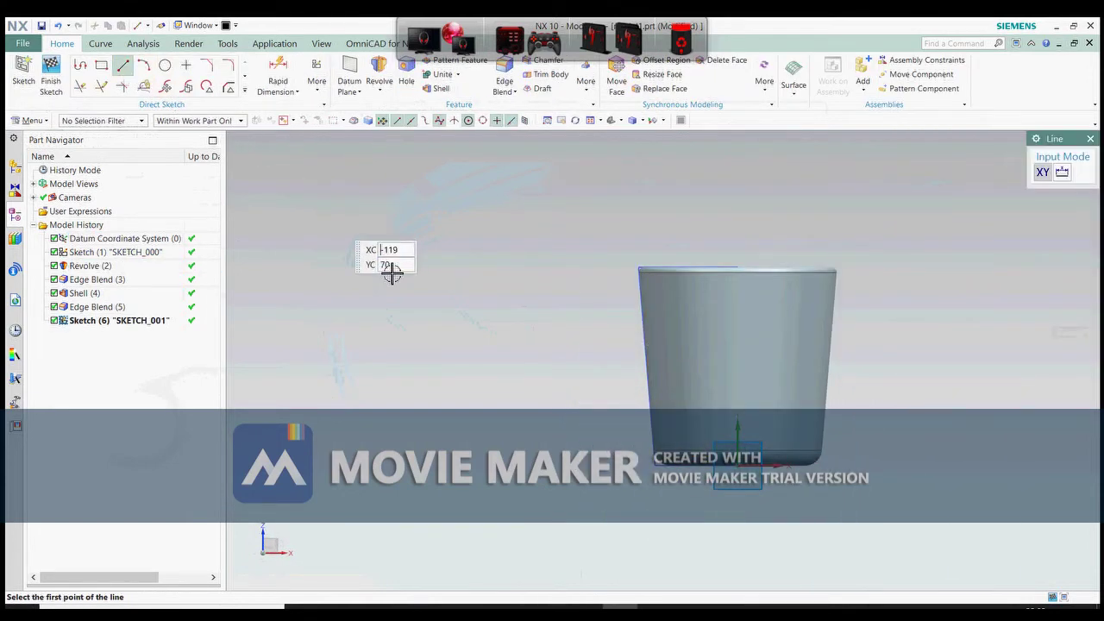
pyautogui.scroll(1, 629, 350)
pyautogui.scroll(-1, 490, 264)
pyautogui.press('Escape')
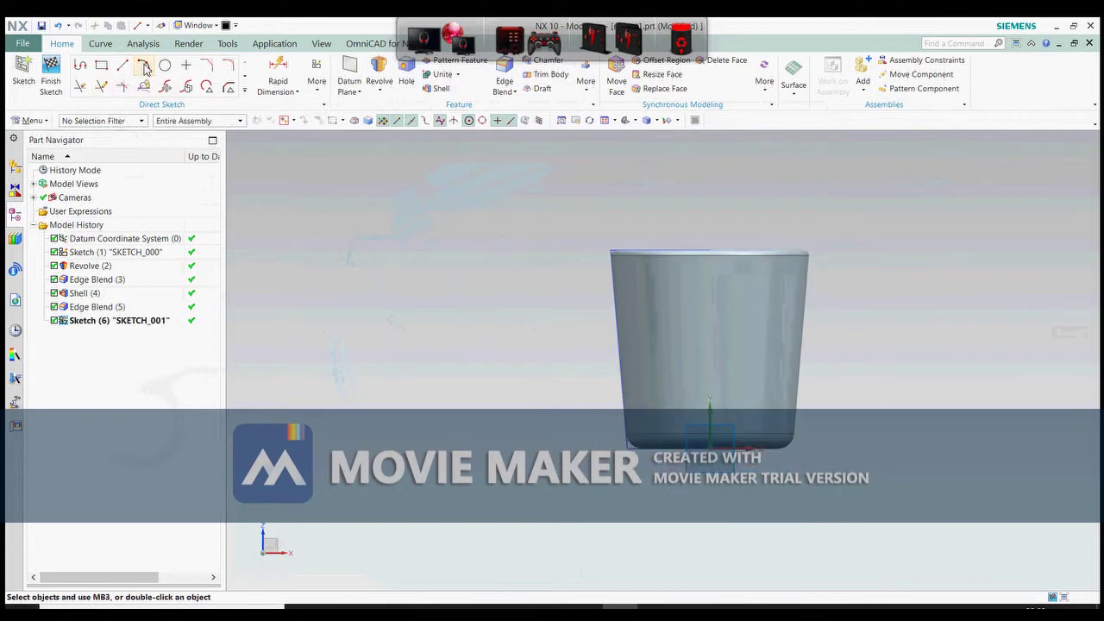
# - Draw an arc of about 16 mm radius bulging outward from the cup's left side wall
pyautogui.click(144, 68)
pyautogui.scroll(2, 552, 362)
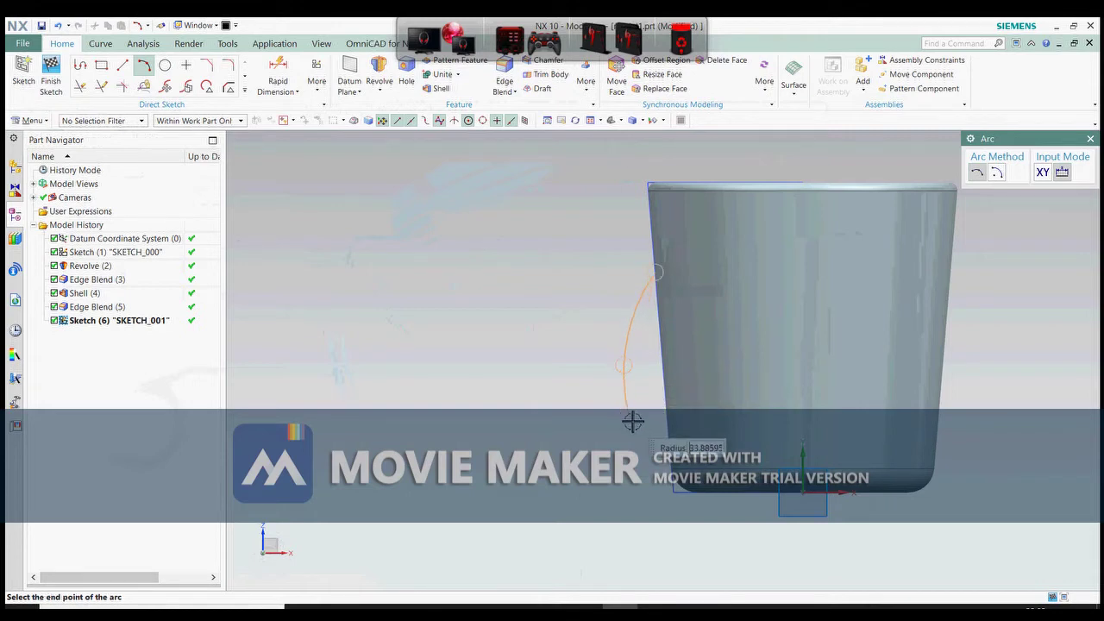
pyautogui.click(653, 402)
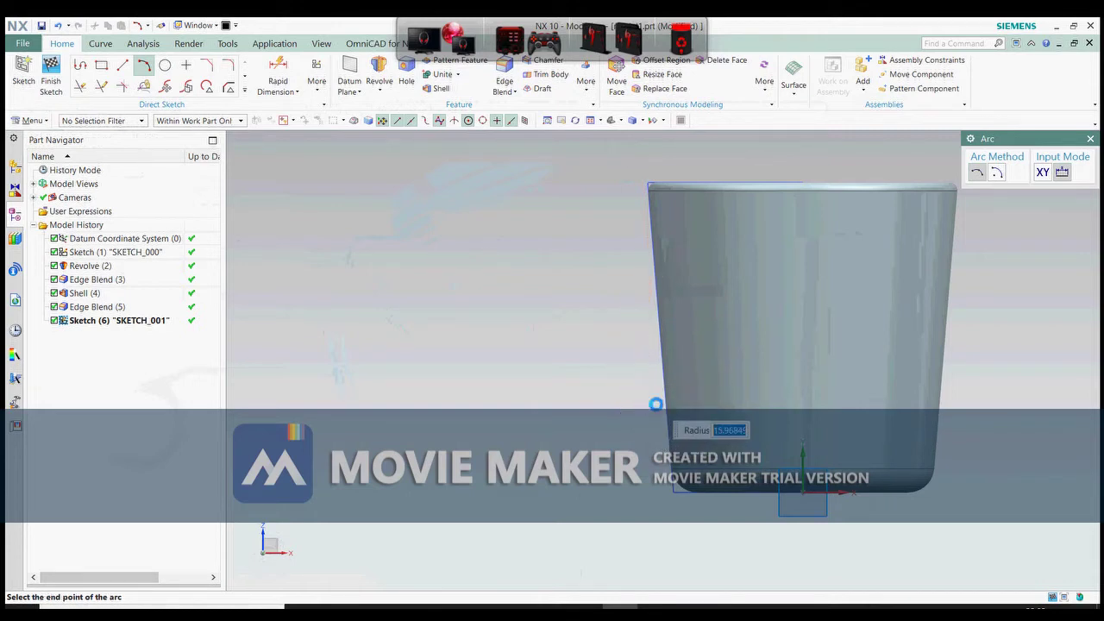
pyautogui.click(654, 407)
pyautogui.scroll(1, 651, 416)
pyautogui.click(653, 398)
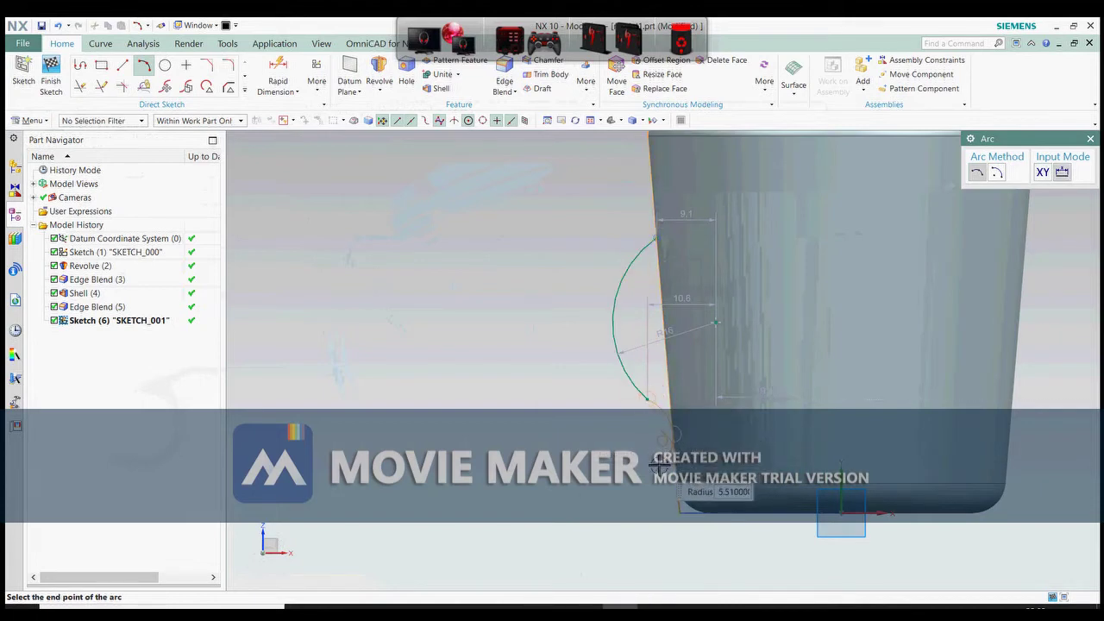
pyautogui.press('Escape')
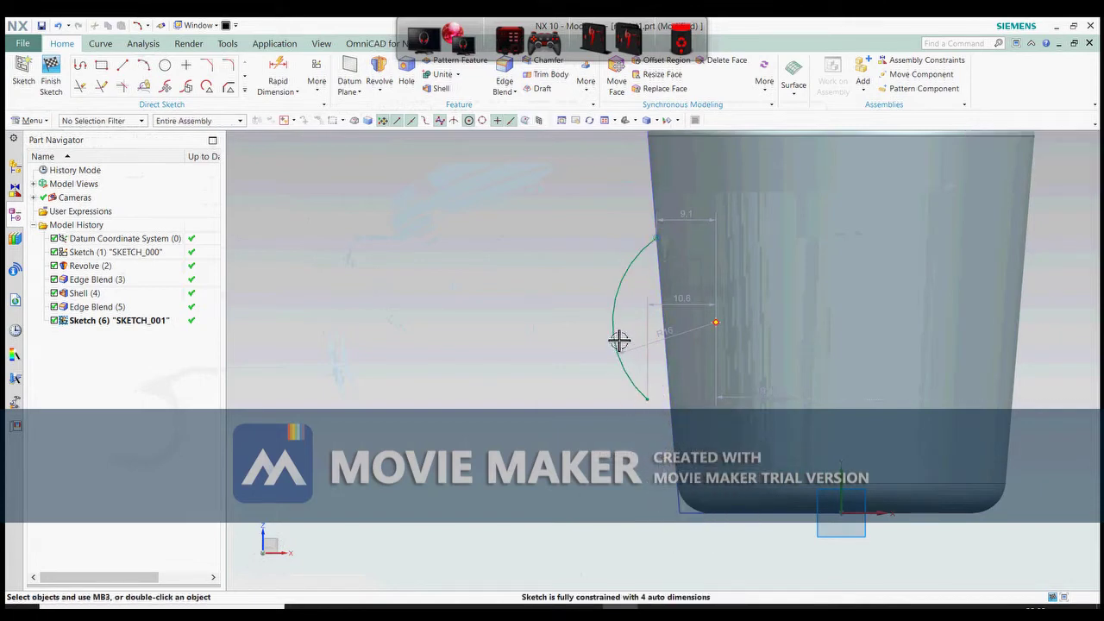
# - Remove the arc beside the cup's left wall with Quick Trim
pyautogui.press('t')
pyautogui.click(625, 291)
pyautogui.press('Escape')
pyautogui.scroll(-2, 590, 334)
pyautogui.scroll(-1, 526, 348)
pyautogui.scroll(1, 528, 335)
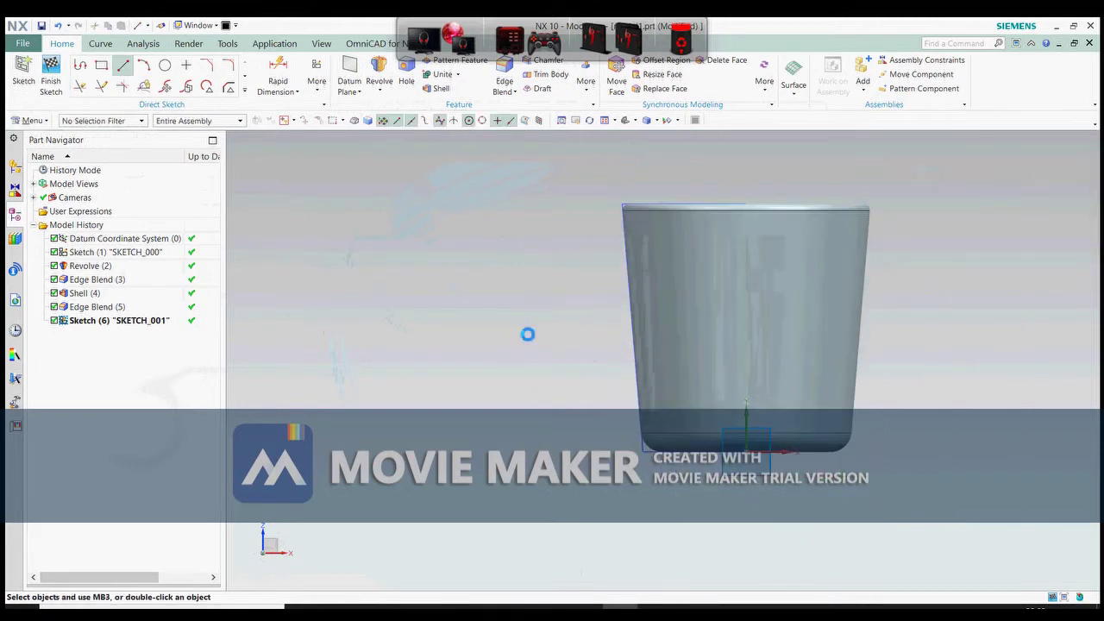
pyautogui.press('l')
pyautogui.click(629, 283)
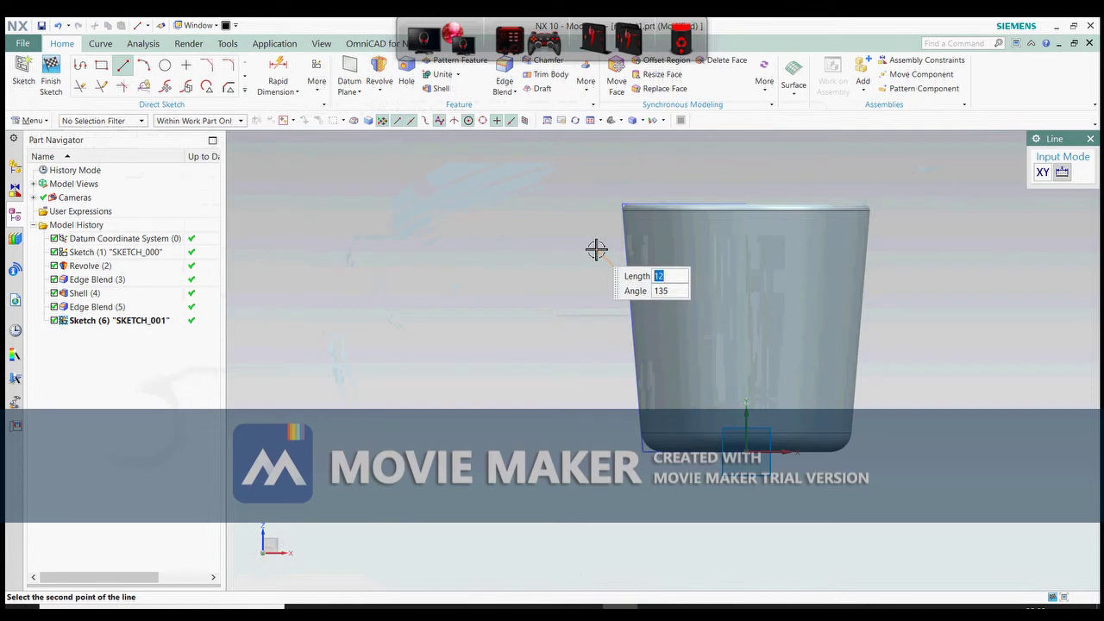
pyautogui.press('Escape')
pyautogui.press('Escape')
pyautogui.press('l')
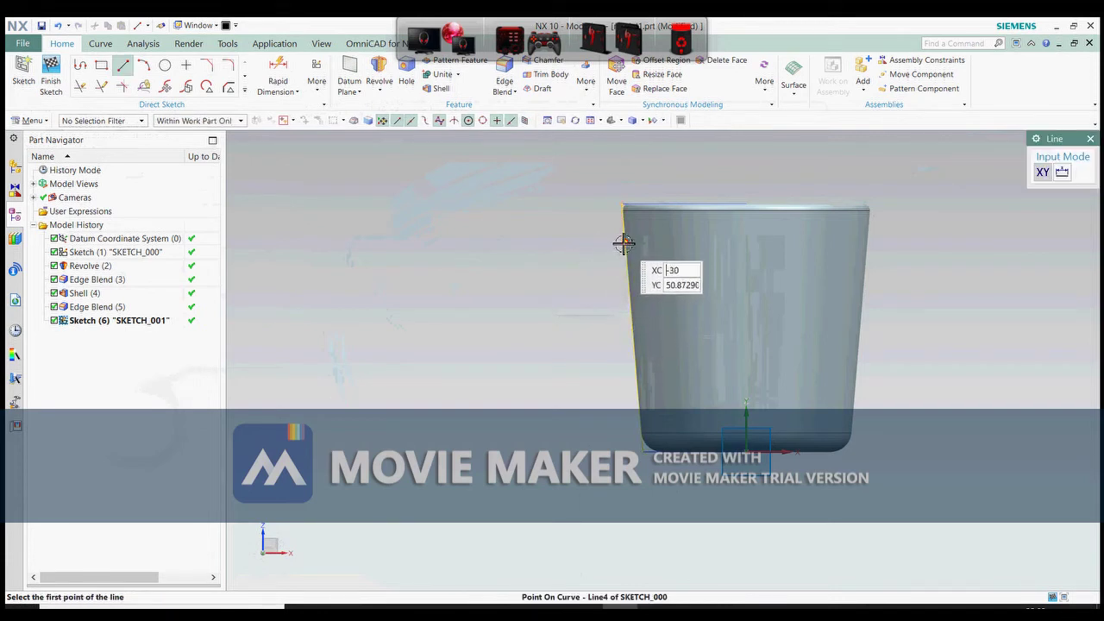
pyautogui.press('Escape')
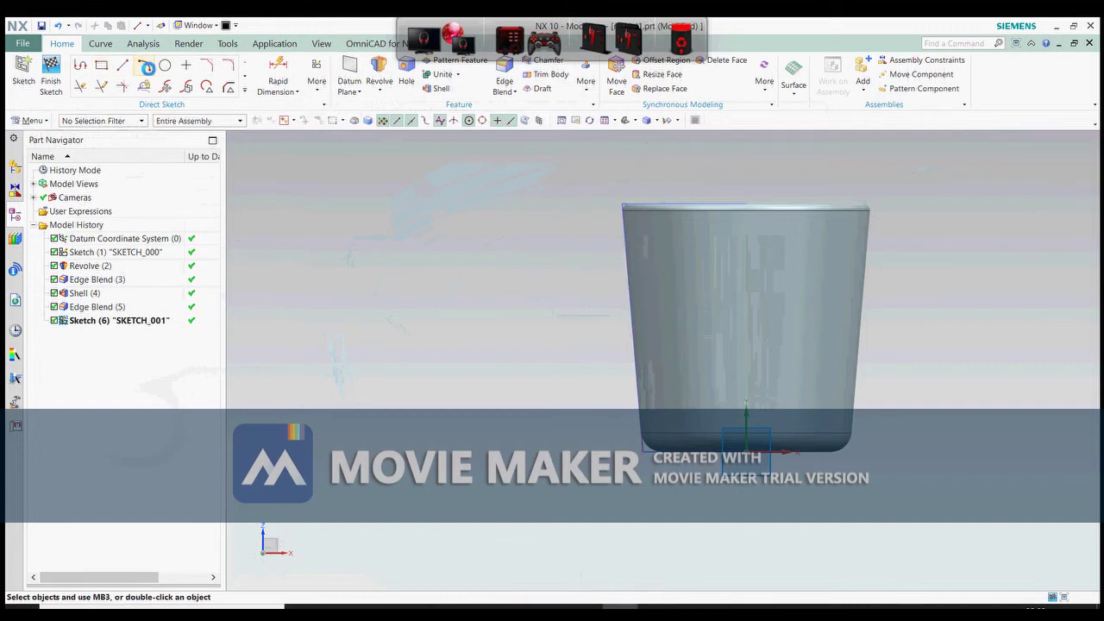
pyautogui.click(146, 69)
pyautogui.click(572, 249)
pyautogui.click(628, 280)
pyautogui.press('Escape')
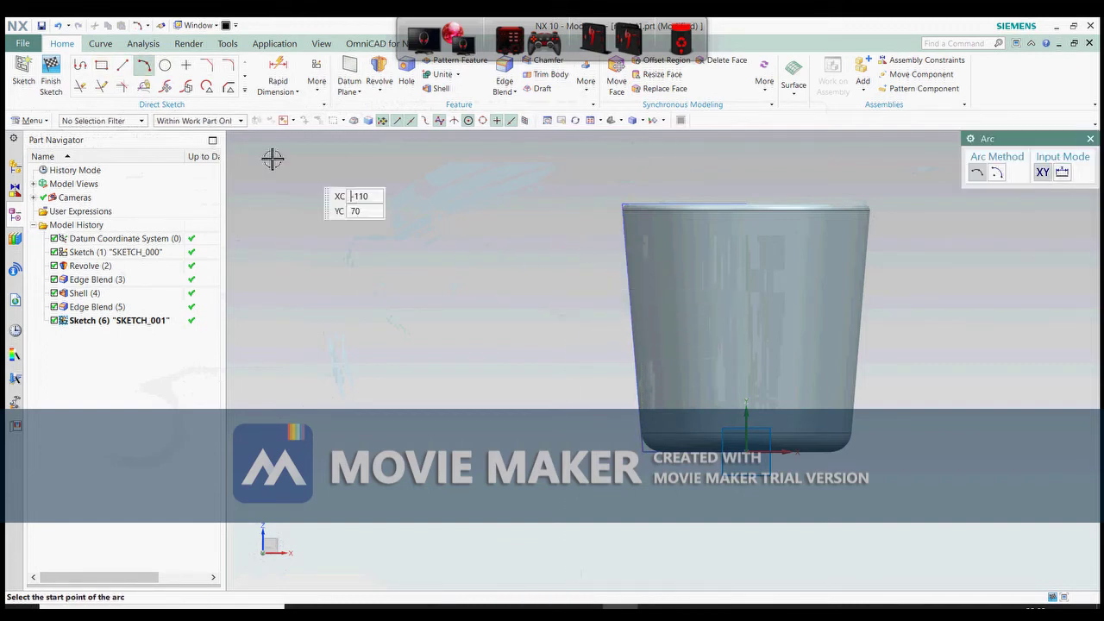
pyautogui.press('Escape')
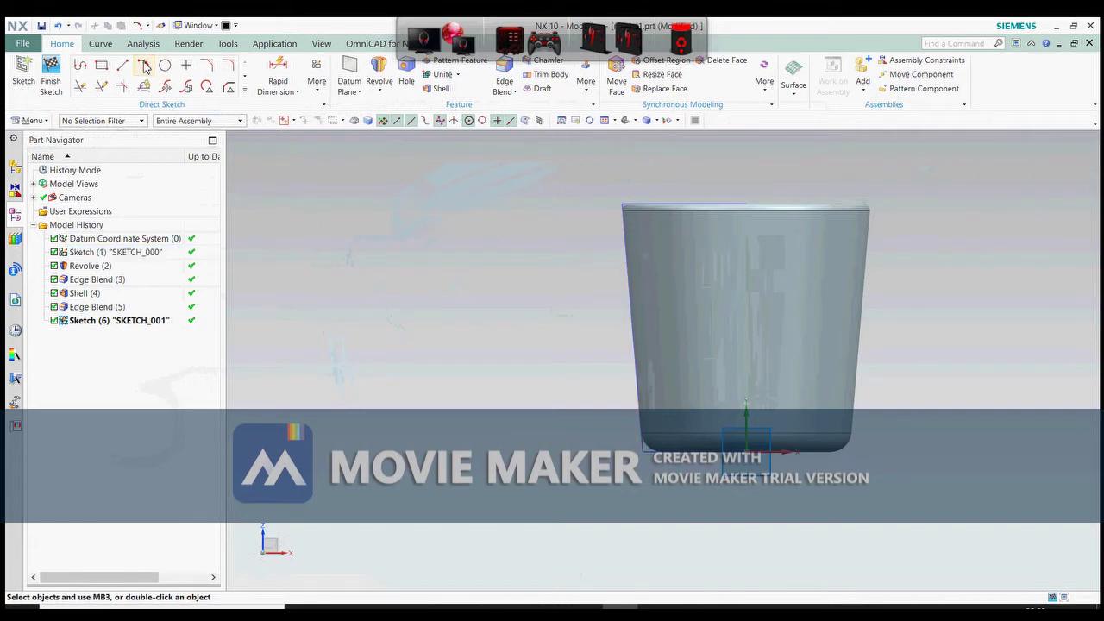
# - Draw an arc of about 12.3 mm radius outside the cup's left wall, bulging toward the cup and touching its upper side
pyautogui.click(145, 67)
pyautogui.click(616, 274)
pyautogui.click(623, 365)
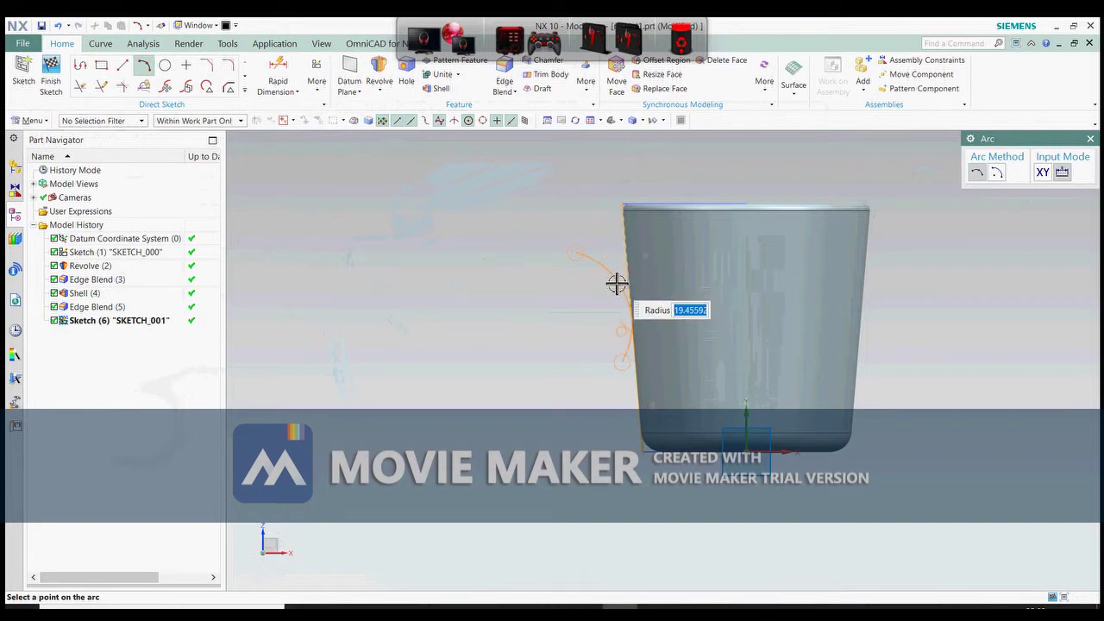
pyautogui.click(616, 285)
pyautogui.click(571, 236)
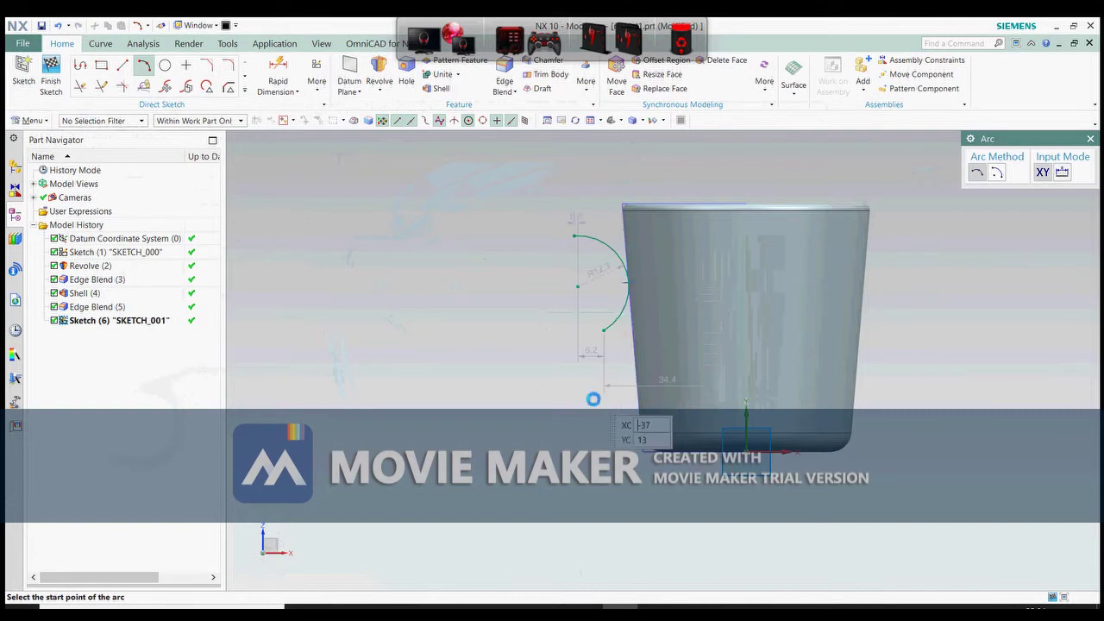
pyautogui.press('Escape')
# - Draw a line about 22.1 mm long from the arc's lower part, sloping down and away from the cup
pyautogui.press('l')
pyautogui.click(605, 331)
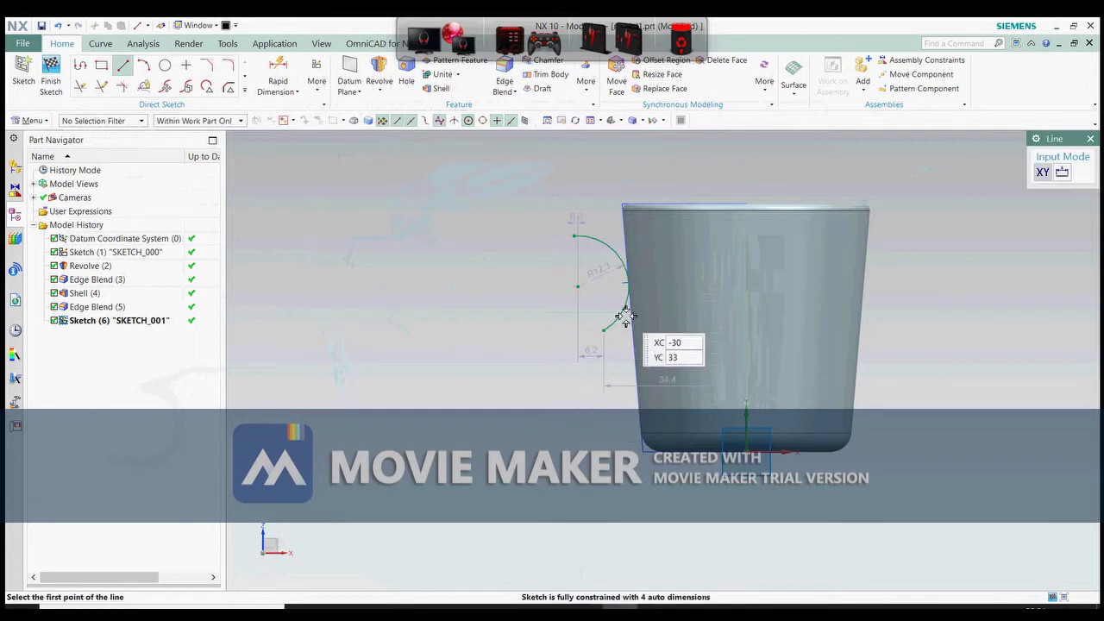
pyautogui.click(580, 390)
pyautogui.press('Escape')
pyautogui.scroll(1, 596, 385)
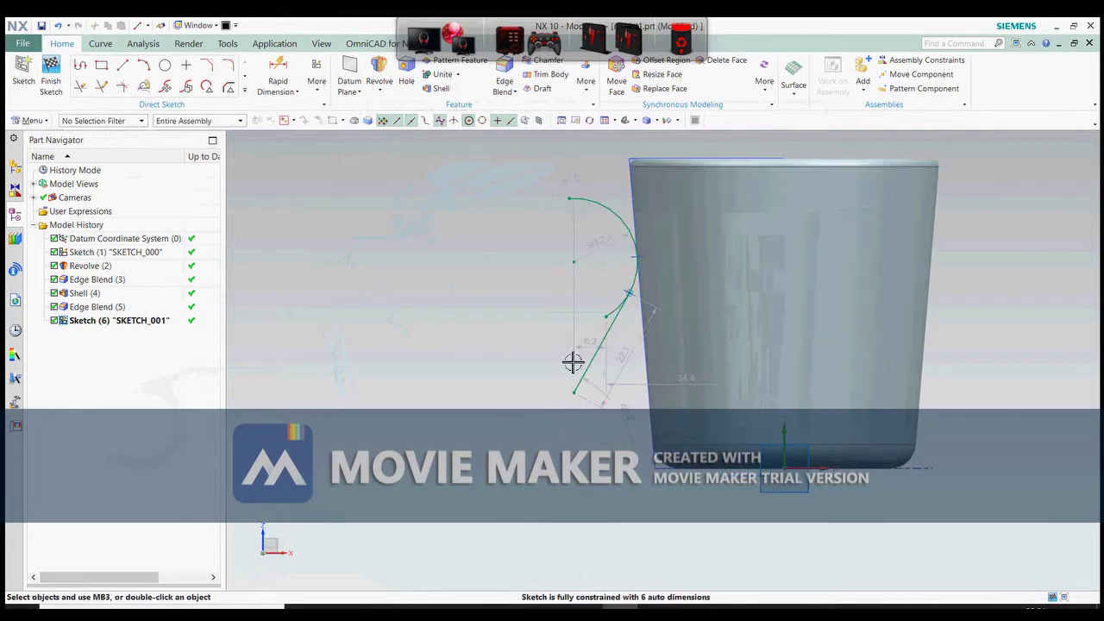
# - Trim off the arc's lower tail beyond its junction with the sloping line
pyautogui.scroll(-1, 563, 285)
pyautogui.scroll(4, 587, 326)
pyautogui.scroll(-3, 589, 329)
pyautogui.press('t')
pyautogui.click(607, 304)
pyautogui.press('Escape')
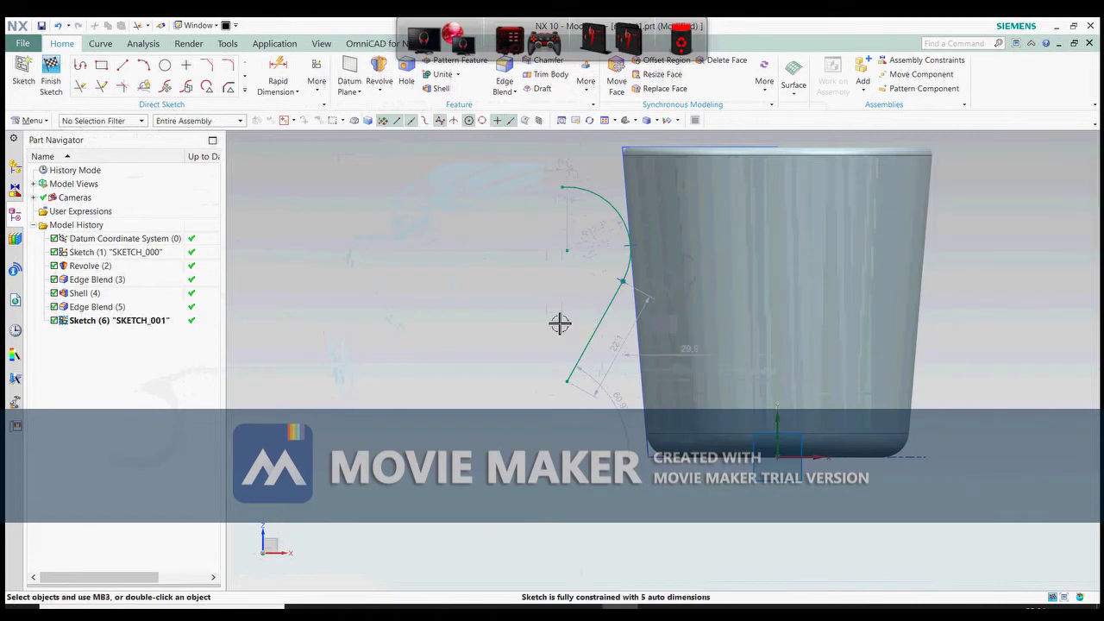
# - Draw a rounded arc from the sloping line's lower end, curving underneath to meet the cup's wall near the base
pyautogui.scroll(-2, 552, 309)
pyautogui.click(143, 65)
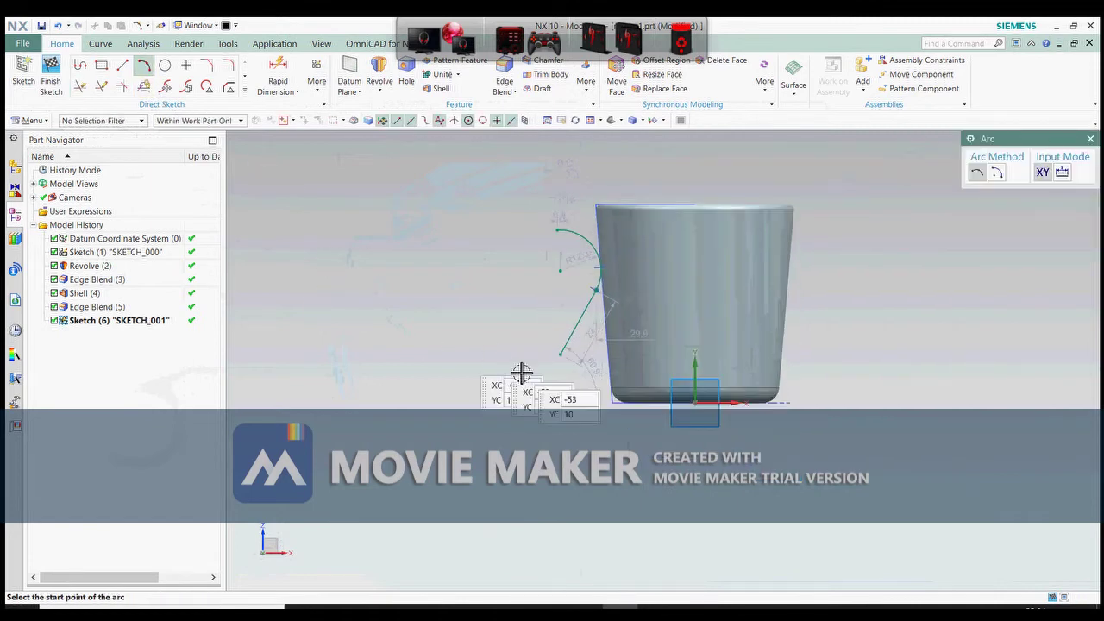
pyautogui.click(561, 355)
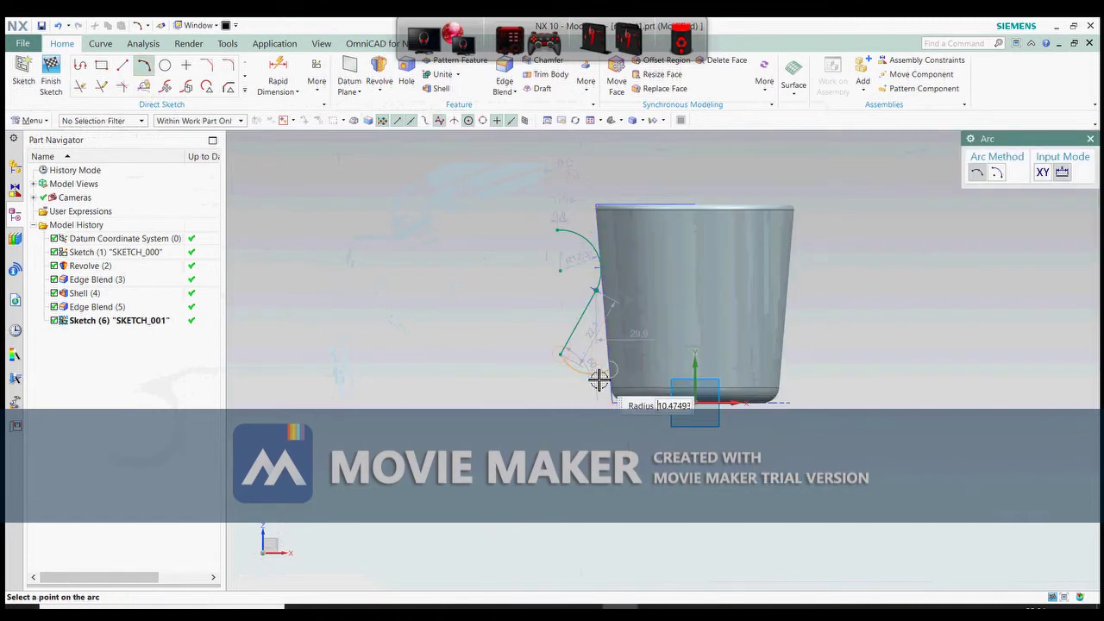
pyautogui.click(590, 384)
pyautogui.press('Escape')
pyautogui.scroll(2, 595, 380)
pyautogui.scroll(-1, 564, 384)
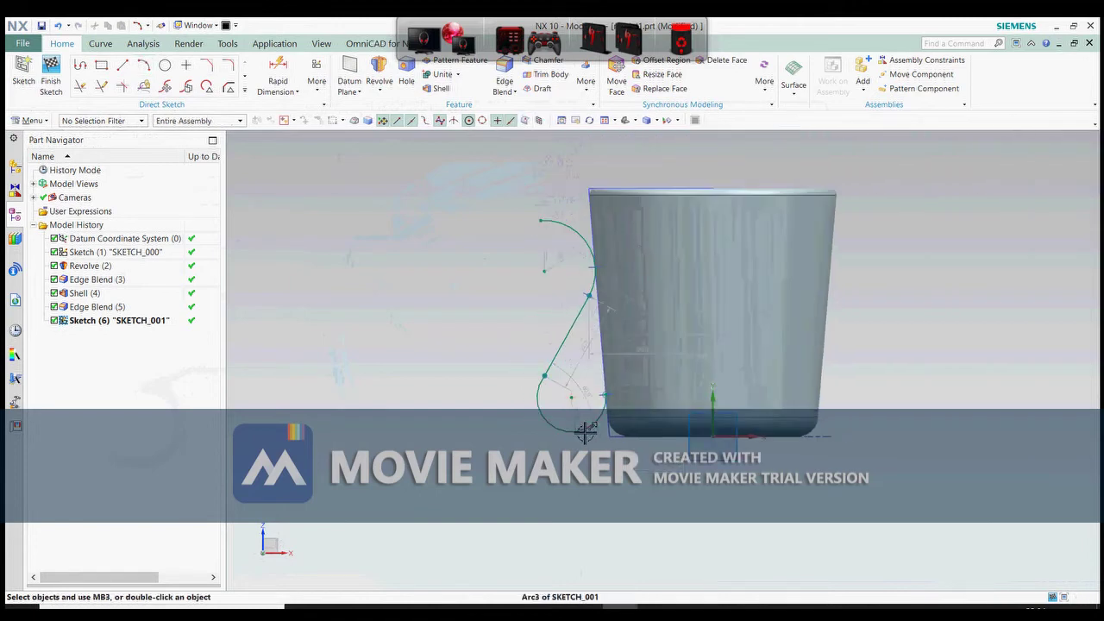
pyautogui.scroll(1, 576, 295)
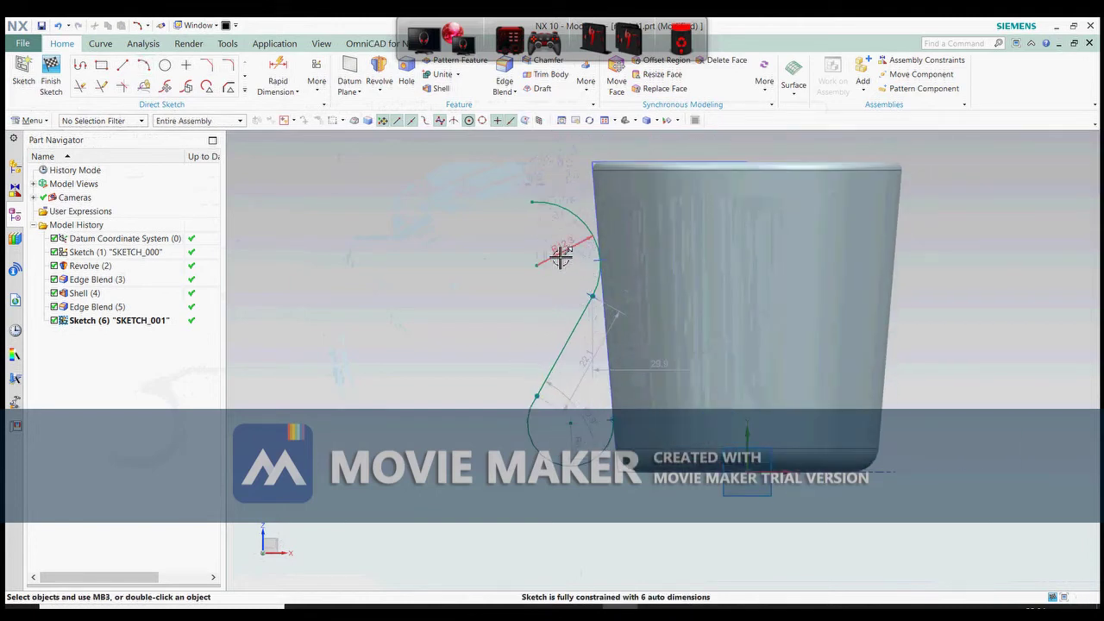
pyautogui.scroll(-1, 543, 285)
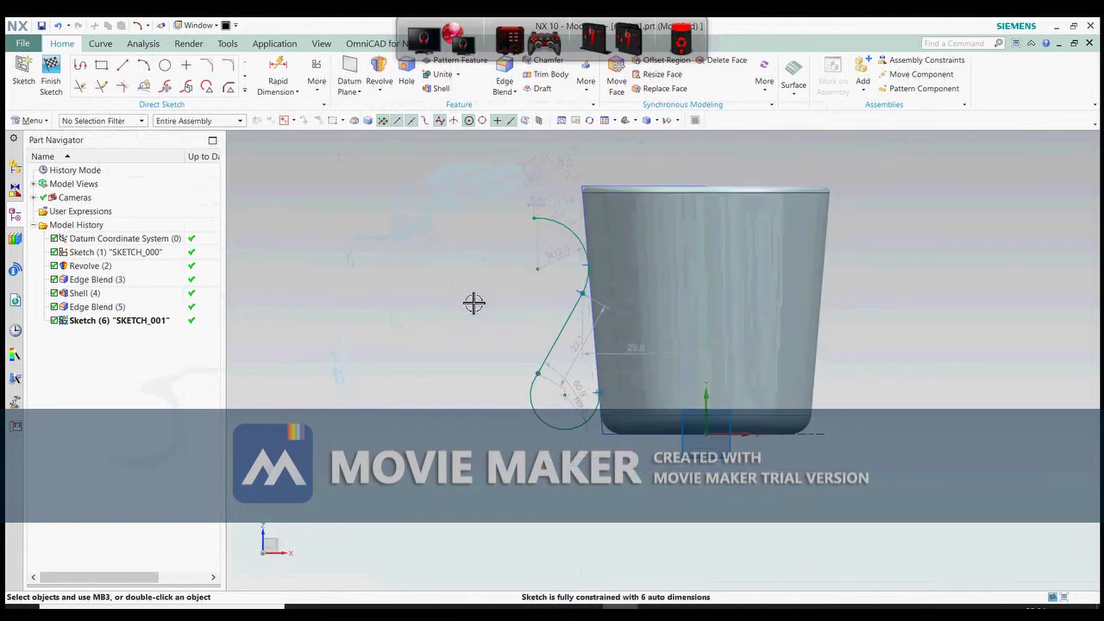
# - Draw a smaller arc from the upper arc's free end, curling outward and back down into a hook
pyautogui.click(144, 66)
pyautogui.click(534, 220)
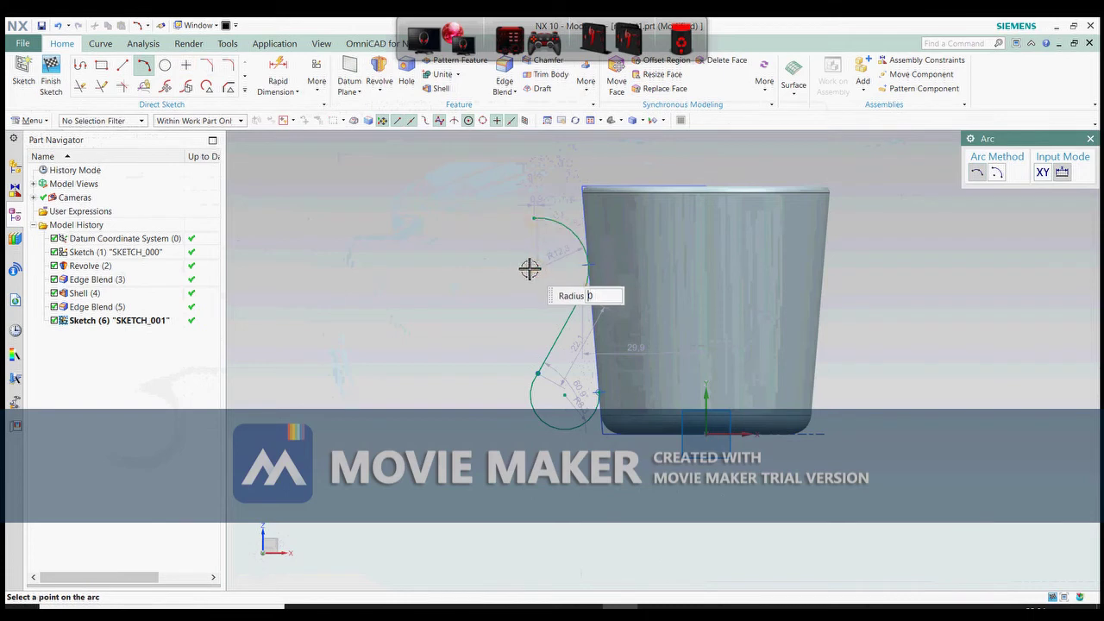
pyautogui.click(516, 260)
pyautogui.press('Escape')
pyautogui.scroll(3, 533, 281)
pyautogui.scroll(-2, 533, 282)
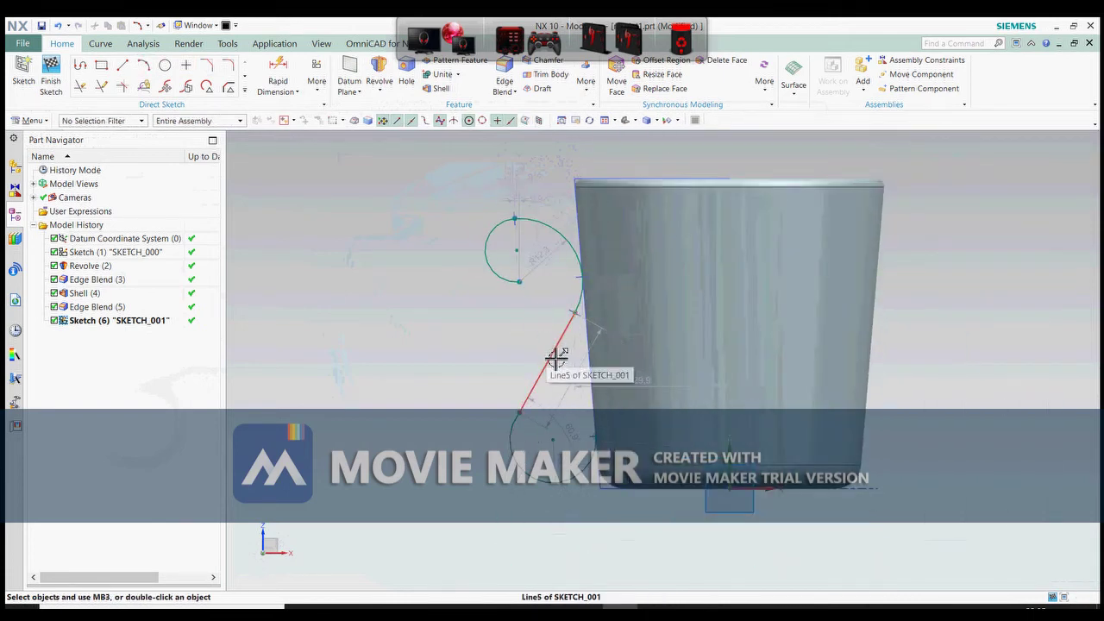
pyautogui.scroll(1, 549, 336)
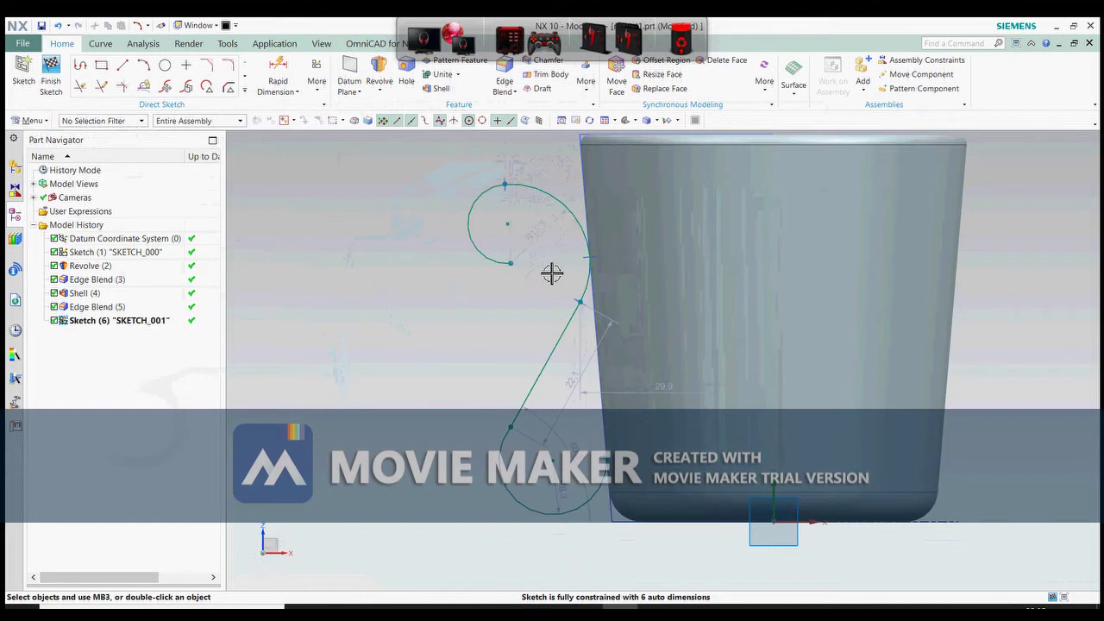
pyautogui.scroll(1, 557, 509)
pyautogui.press('l')
pyautogui.click(662, 523)
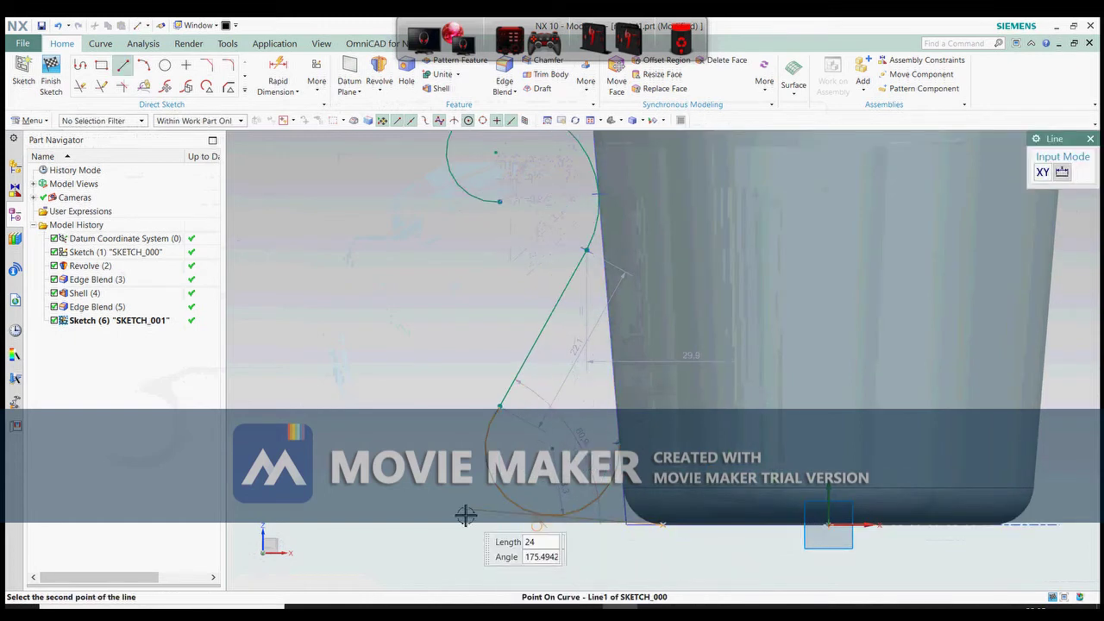
pyautogui.press('Escape')
pyautogui.scroll(-1, 562, 333)
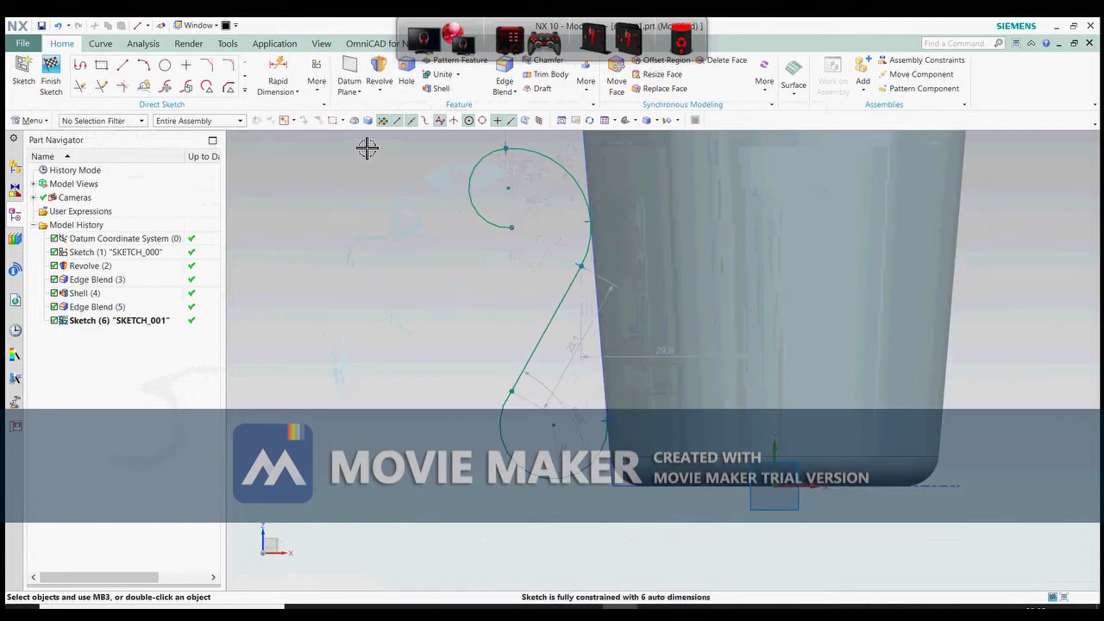
# - Offset all four handle curves by 4 mm to give the S-shaped profile its thickness
pyautogui.click(244, 89)
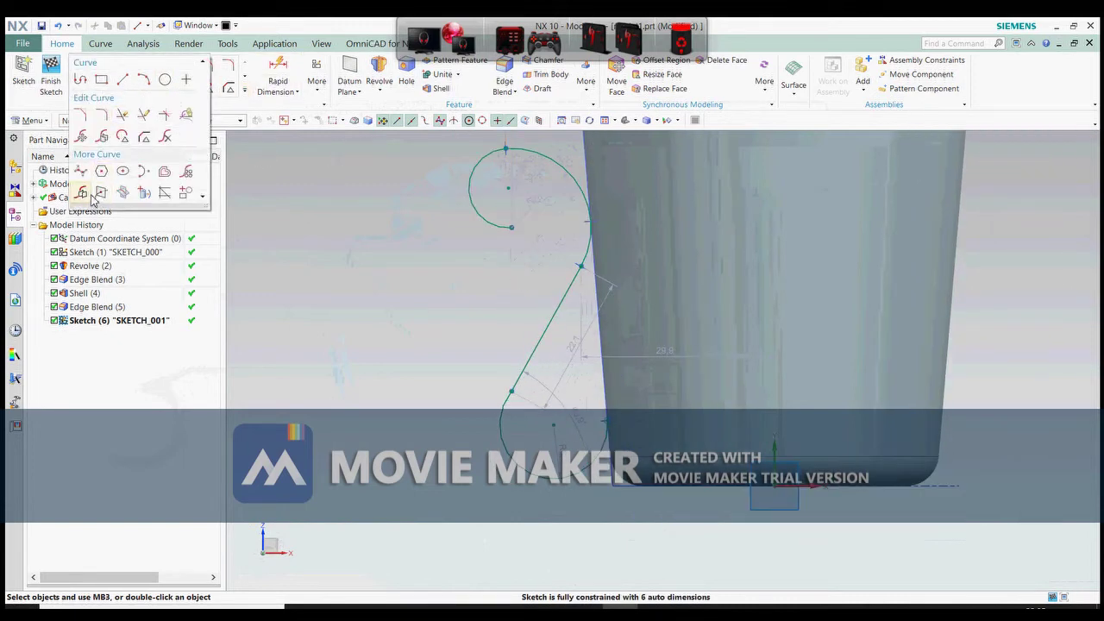
pyautogui.click(144, 197)
pyautogui.scroll(-1, 505, 165)
pyautogui.click(505, 165)
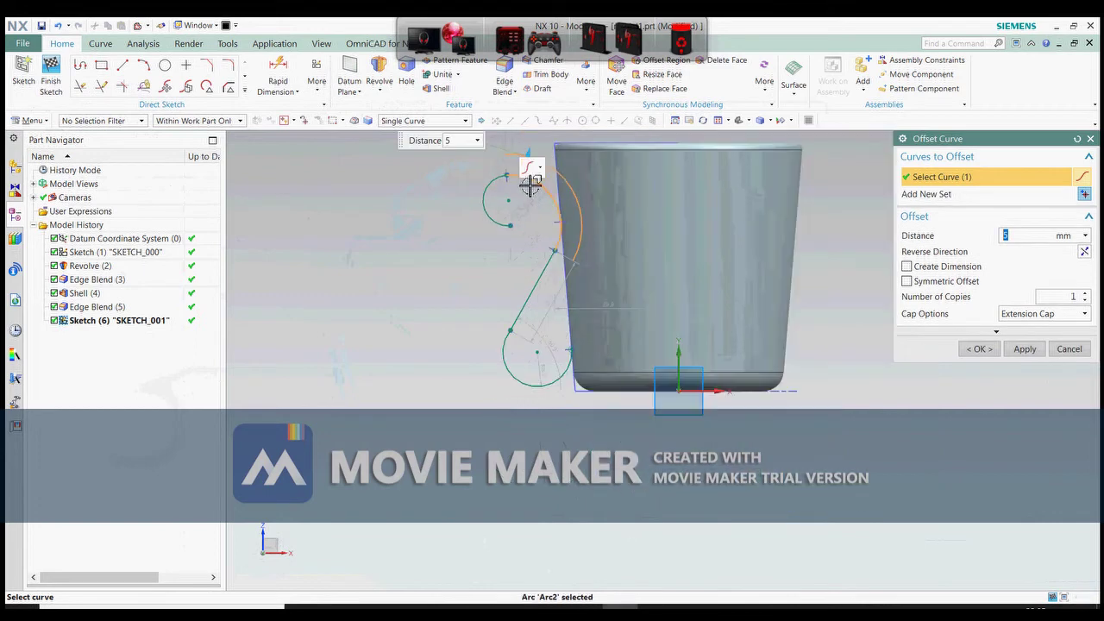
pyautogui.scroll(2, 516, 190)
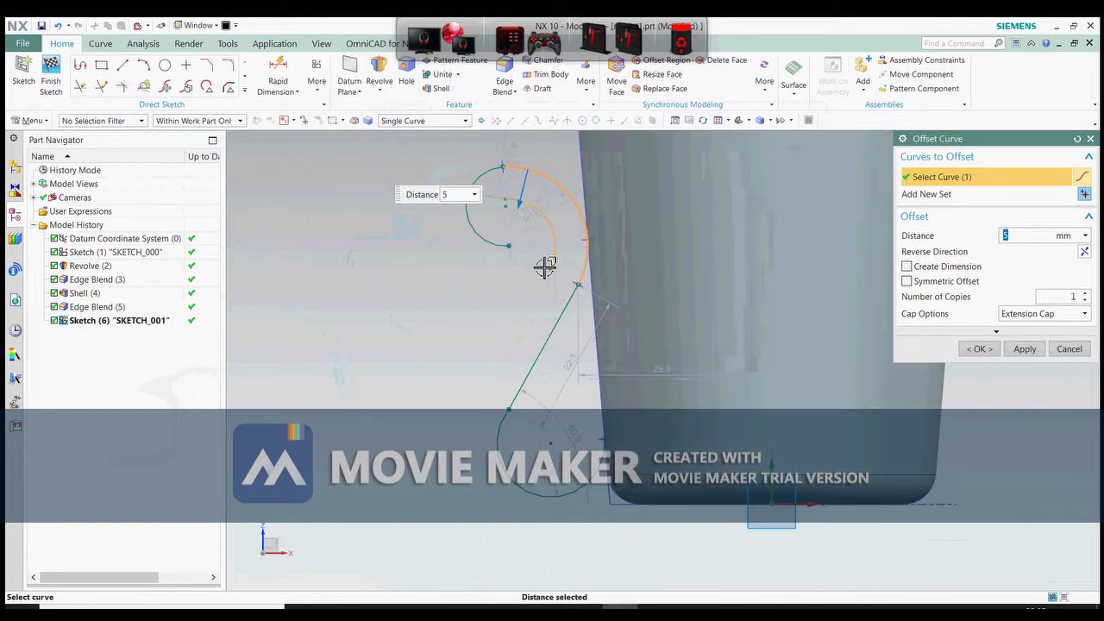
pyautogui.click(561, 323)
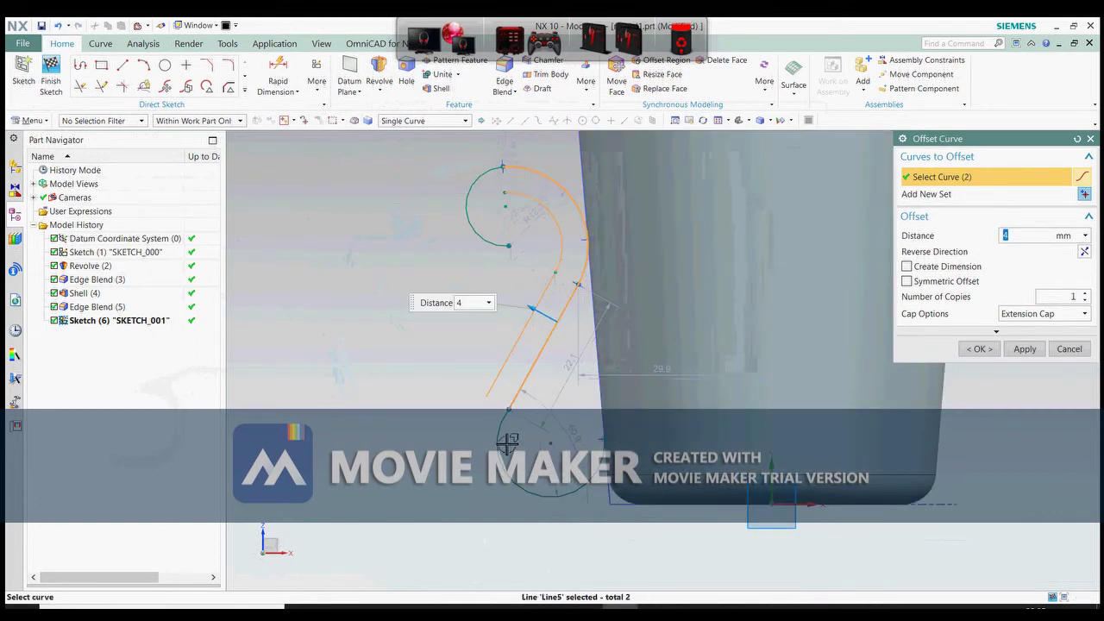
pyautogui.click(505, 435)
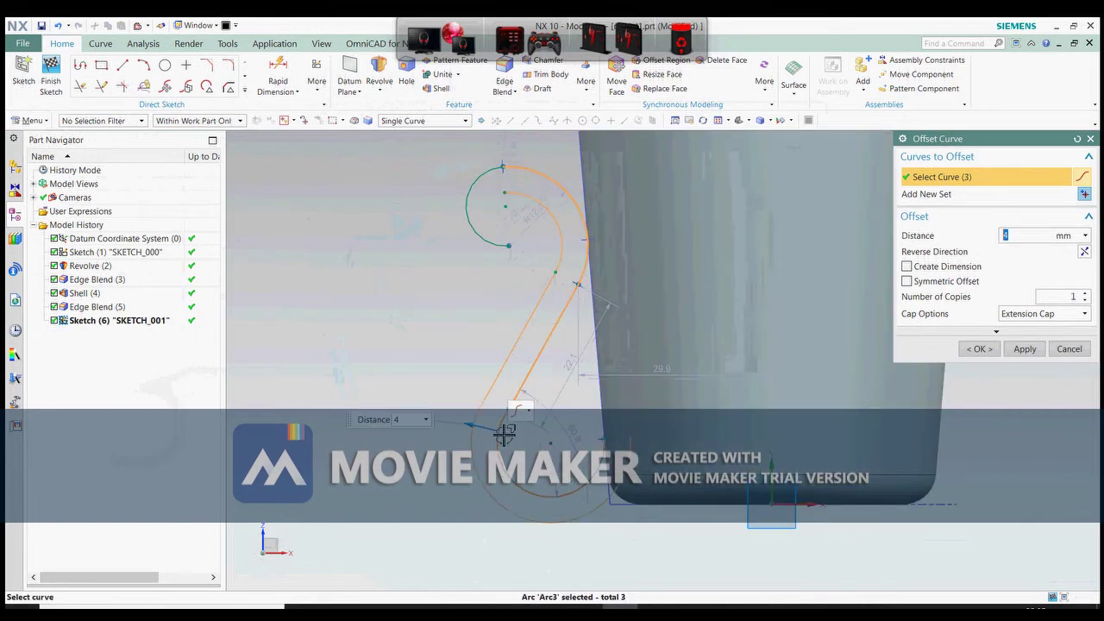
pyautogui.click(470, 203)
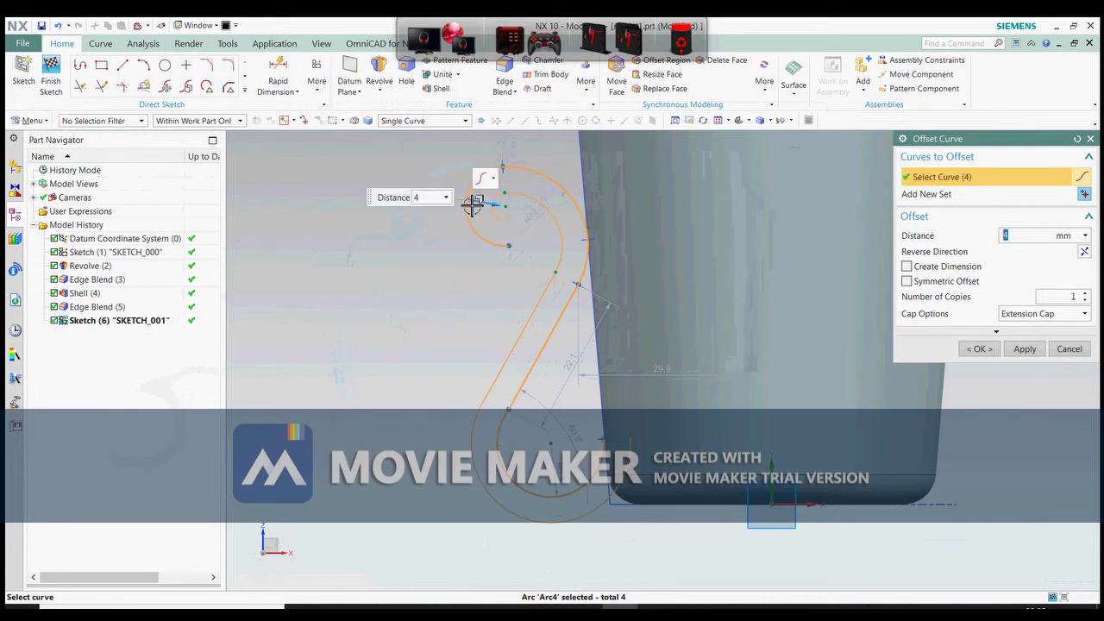
pyautogui.click(1025, 348)
pyautogui.scroll(2, 522, 229)
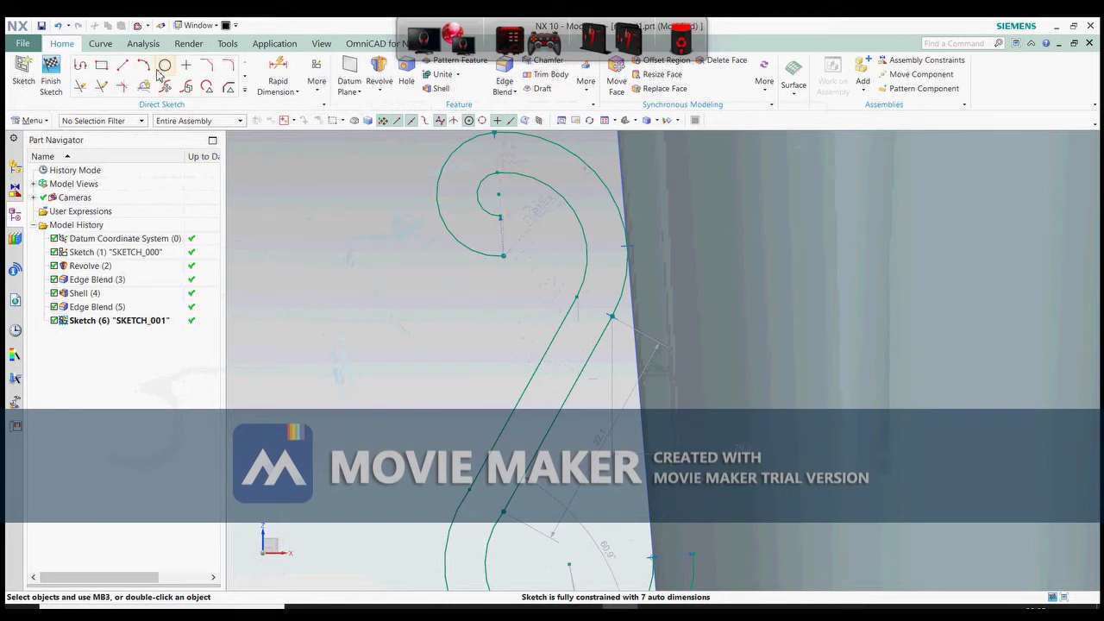
# - Cap the open end of the handle's curl with a small outward-bulging arc joining the outer and inner curves
pyautogui.click(505, 257)
pyautogui.click(497, 257)
pyautogui.click(500, 218)
pyautogui.click(526, 235)
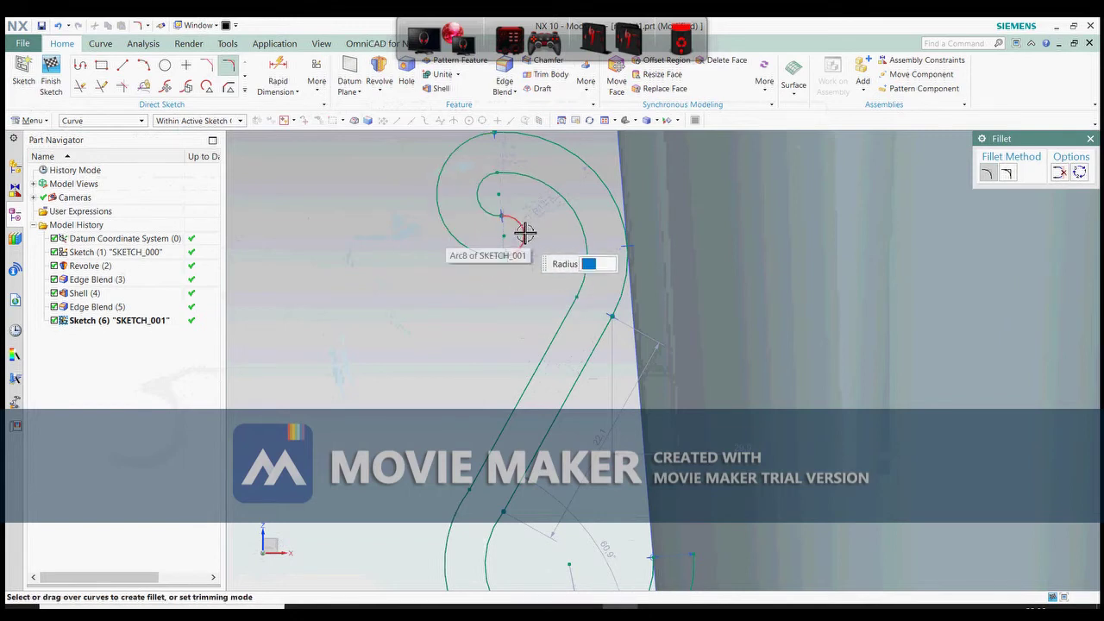
pyautogui.press('Escape')
# - Close the profile's lower end at the cup wall with a short line and finish the sketch
pyautogui.scroll(-3, 524, 234)
pyautogui.scroll(2, 591, 415)
pyautogui.press('l')
pyautogui.click(589, 388)
pyautogui.click(620, 387)
pyautogui.press('Escape')
pyautogui.scroll(-4, 566, 419)
pyautogui.hotkey('ctrl', 'q')
# - Extrude the handle profile symmetrically by 2.5 mm as a body separate from the cup
pyautogui.click(514, 308)
pyautogui.click(174, 109)
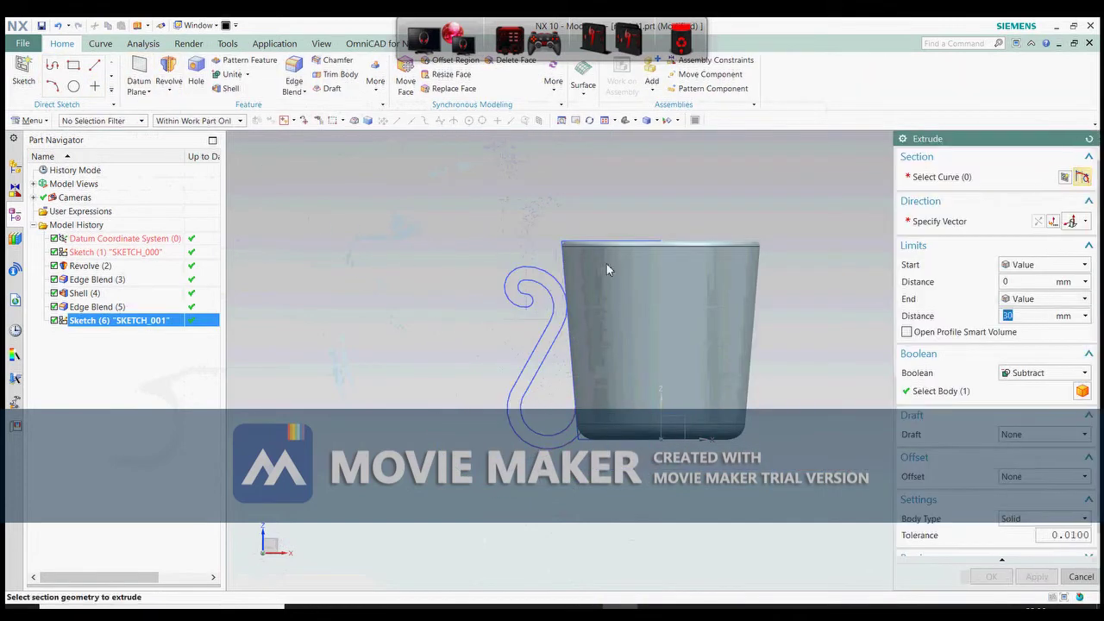
pyautogui.click(1030, 263)
pyautogui.click(1022, 288)
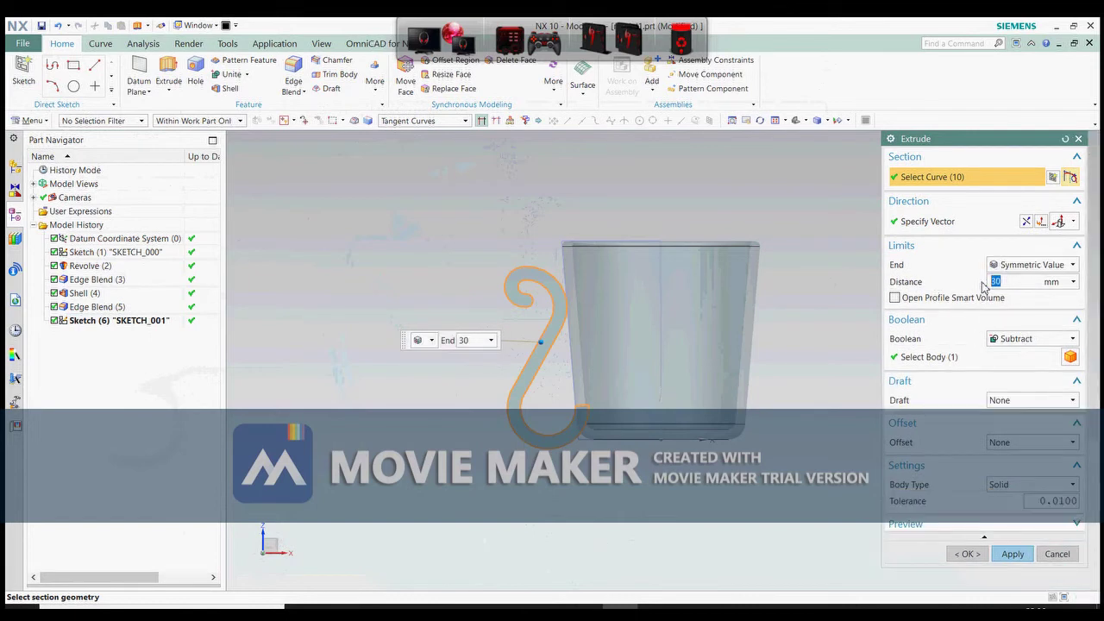
pyautogui.moveTo(552, 281); pyautogui.dragTo(626, 304, button='middle')
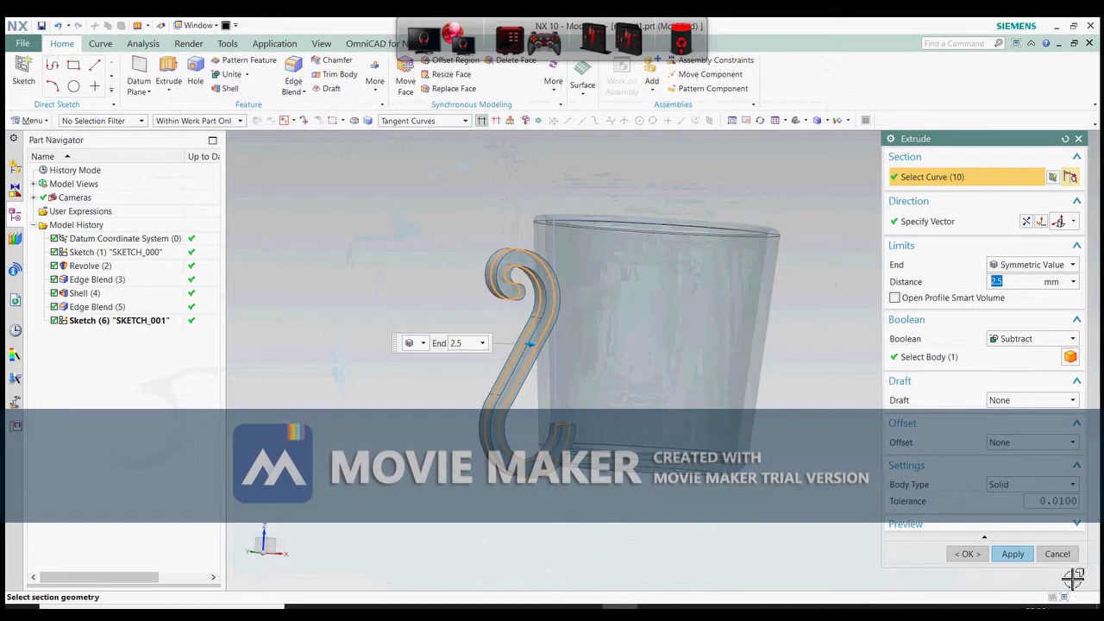
pyautogui.click(1009, 339)
pyautogui.click(1005, 352)
pyautogui.click(1024, 535)
# - Move the handle body 5 mm upward along the Z axis
pyautogui.scroll(1, 536, 509)
pyautogui.click(536, 509)
pyautogui.hotkey('ctrl', 't')
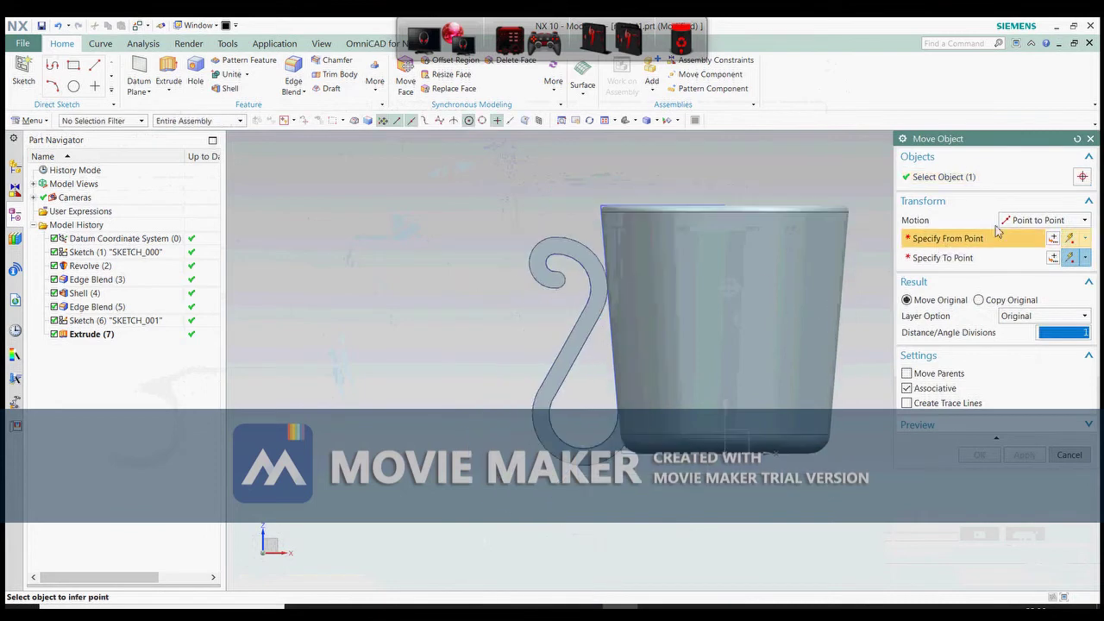
pyautogui.click(1044, 220)
pyautogui.click(1031, 233)
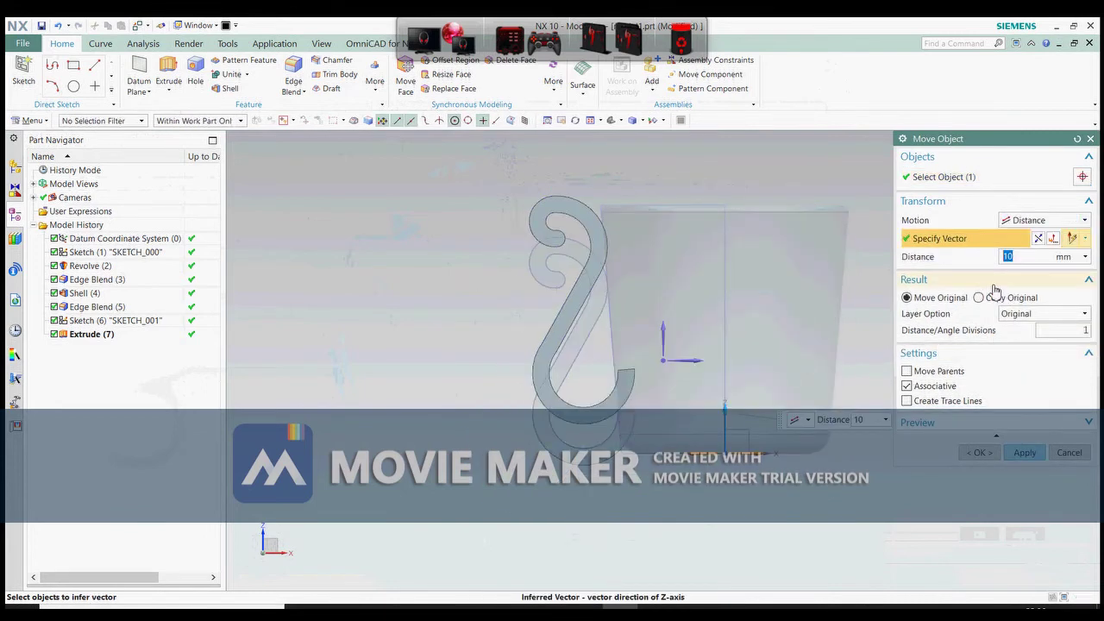
pyautogui.write('5')
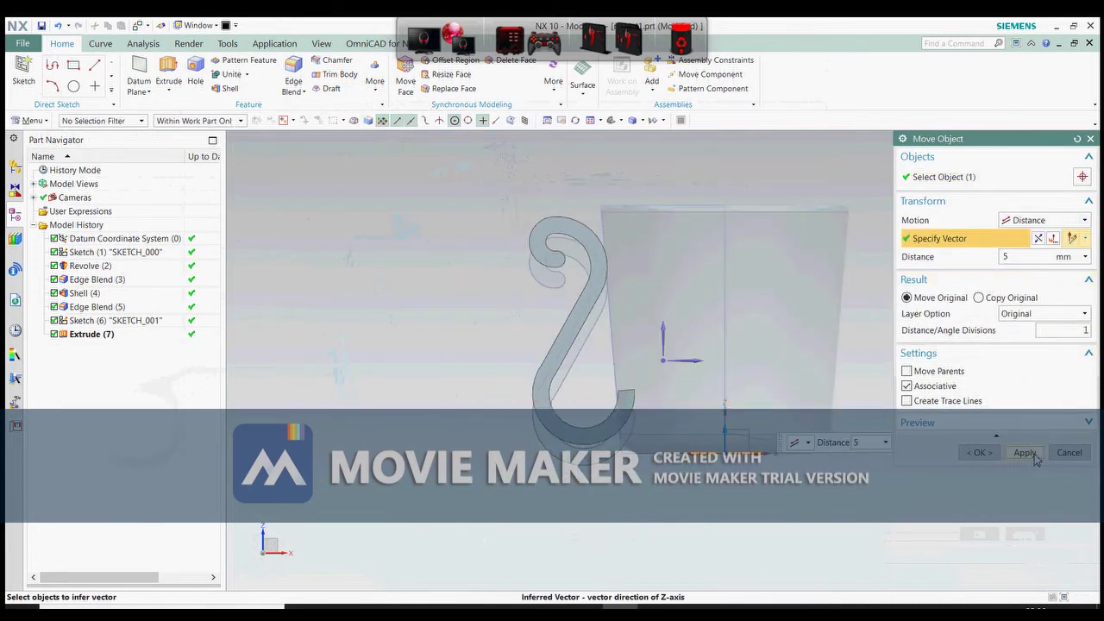
pyautogui.click(1033, 457)
pyautogui.click(1069, 454)
# - Examine from several angles how the moved handle meets the cup wall
pyautogui.scroll(2, 647, 469)
pyautogui.moveTo(645, 467)
pyautogui.mouseDown(button='middle')
pyautogui.moveTo(628, 392)
pyautogui.moveTo(631, 460)
pyautogui.mouseUp(button='middle')
pyautogui.scroll(-1, 631, 459)
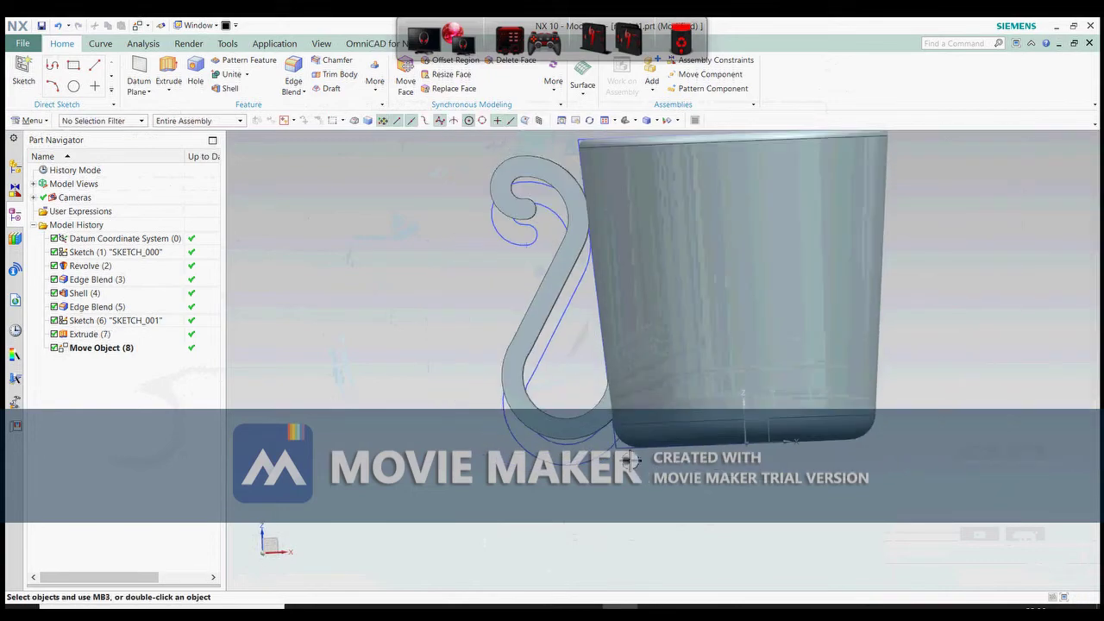
pyautogui.scroll(-2, 609, 316)
pyautogui.scroll(3, 592, 228)
pyautogui.moveTo(597, 229)
pyautogui.mouseDown(button='middle')
pyautogui.moveTo(636, 320)
pyautogui.moveTo(624, 328)
pyautogui.moveTo(585, 247)
pyautogui.mouseUp(button='middle')
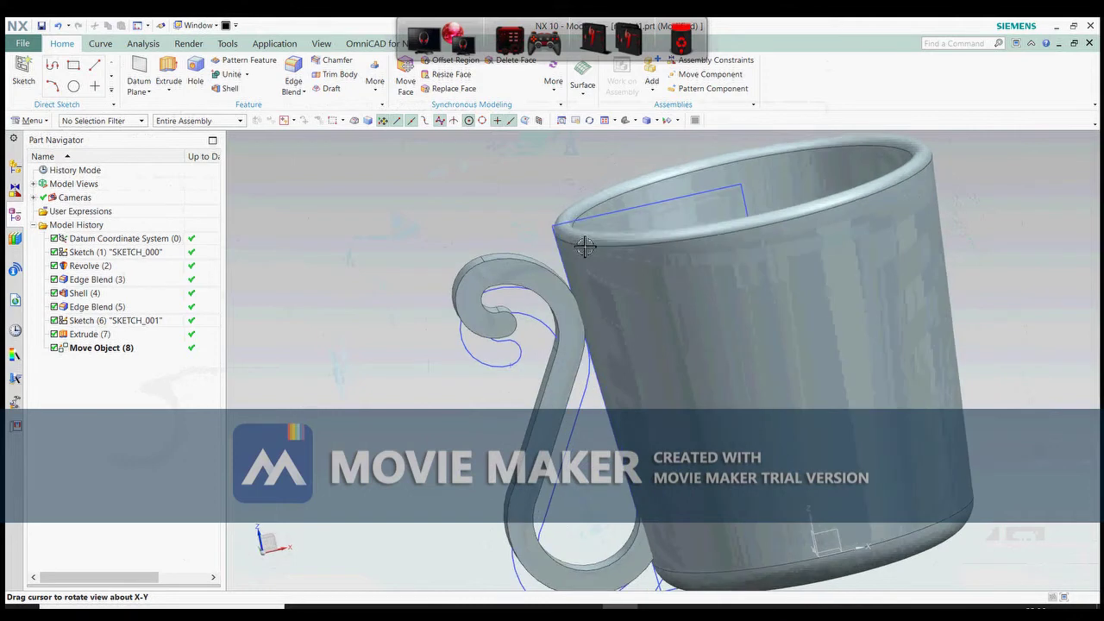
pyautogui.press('F8')
pyautogui.scroll(2, 584, 275)
pyautogui.scroll(-3, 512, 209)
pyautogui.moveTo(532, 248)
pyautogui.mouseDown(button='middle')
pyautogui.moveTo(544, 262)
pyautogui.moveTo(530, 255)
pyautogui.mouseUp(button='middle')
pyautogui.press('F8')
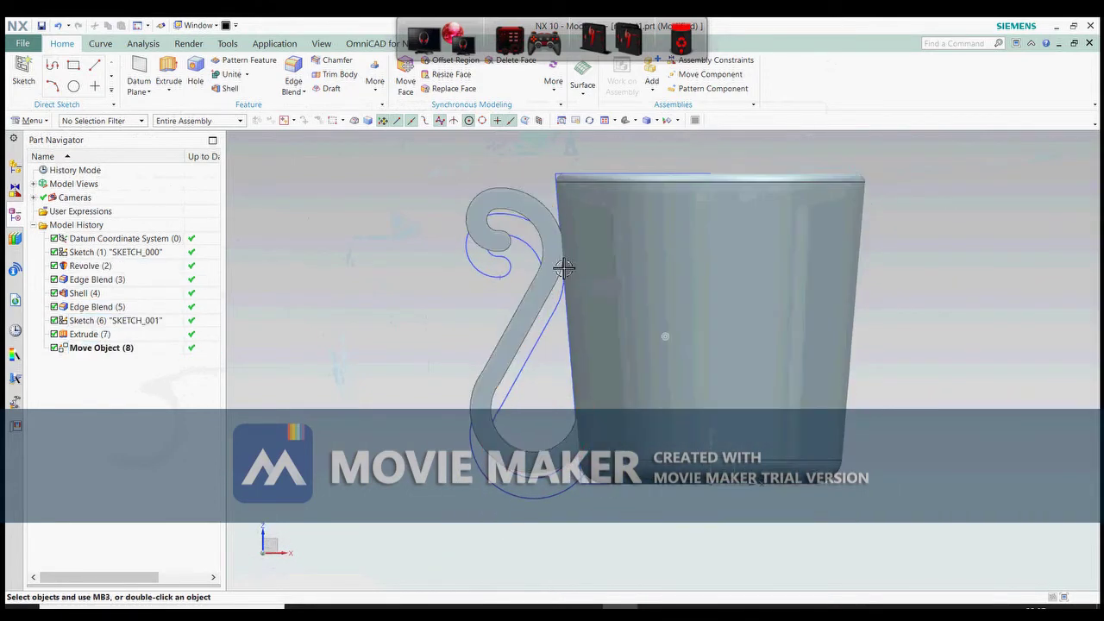
pyautogui.moveTo(554, 249)
pyautogui.mouseDown(button='middle')
pyautogui.moveTo(474, 263)
pyautogui.moveTo(530, 262)
pyautogui.mouseUp(button='middle')
# - Unite the handle body with the cup, using the cup as the target
pyautogui.click(571, 238)
pyautogui.click(545, 233)
pyautogui.press('Escape')
pyautogui.click(231, 75)
pyautogui.click(565, 237)
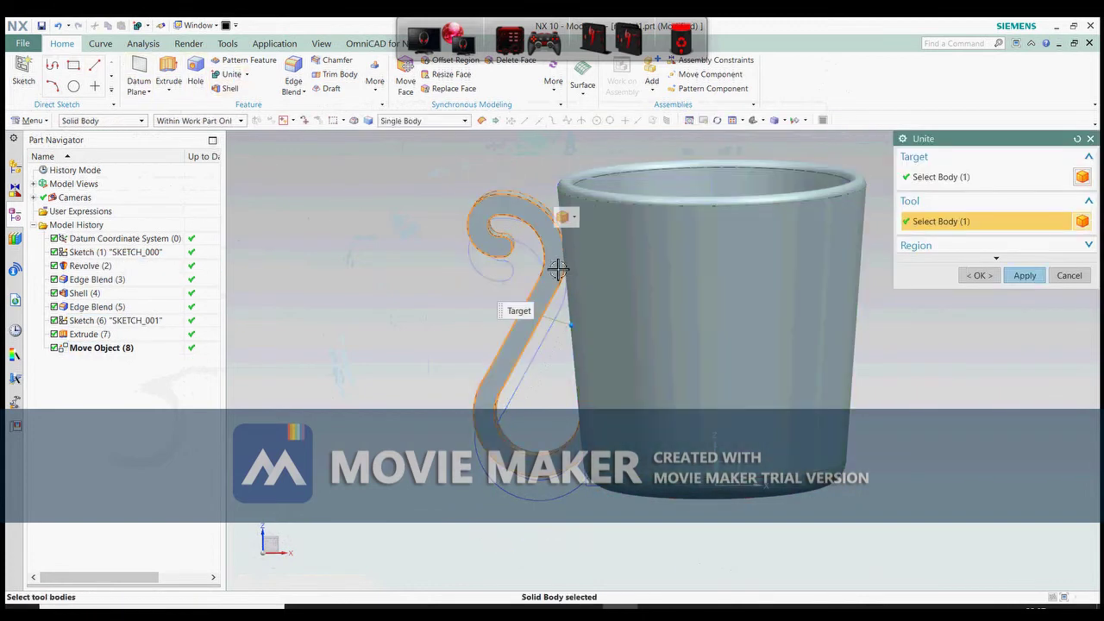
pyautogui.click(560, 271)
pyautogui.middleClick(574, 333)
# - Start an Edge Blend with a 1 mm radius on the outline edges of the handle
pyautogui.click(294, 73)
pyautogui.scroll(3, 497, 198)
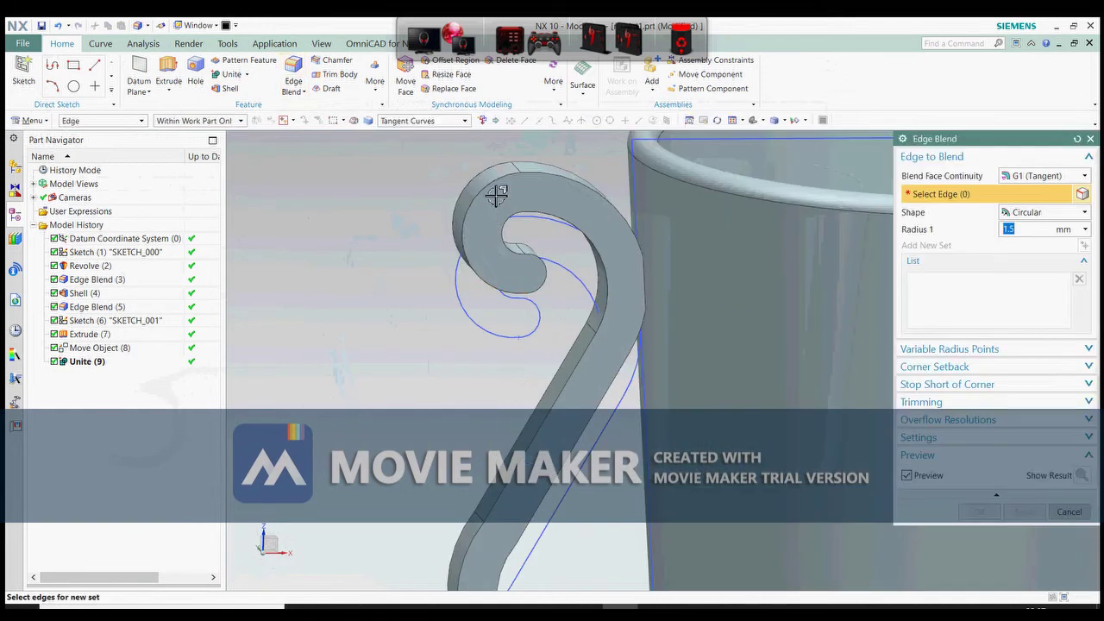
pyautogui.scroll(-3, 572, 365)
pyautogui.scroll(4, 556, 435)
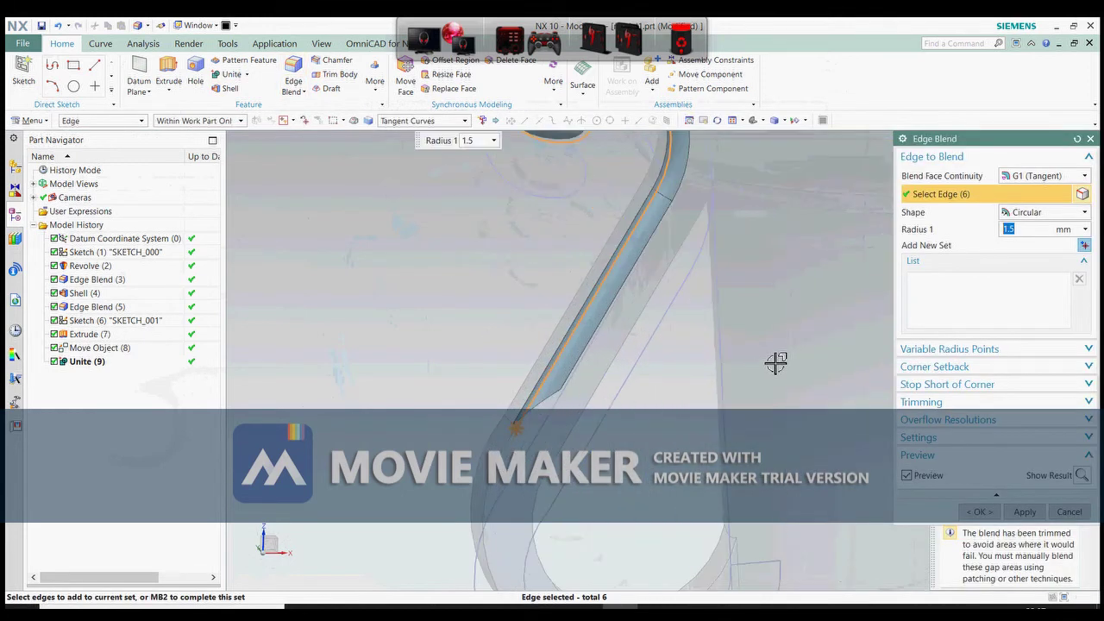
pyautogui.write('1')
pyautogui.scroll(-2, 571, 446)
pyautogui.click(579, 444)
pyautogui.click(527, 320)
# - Add the remaining long edges on both sides of the handle's curl, straight part and lower arc to the blend
pyautogui.scroll(-3, 529, 320)
pyautogui.scroll(4, 550, 226)
pyautogui.scroll(-1, 556, 200)
pyautogui.moveTo(551, 207); pyautogui.dragTo(550, 223, button='middle')
pyautogui.click(550, 224)
pyautogui.scroll(-3, 493, 318)
pyautogui.moveTo(491, 320); pyautogui.dragTo(479, 280, button='middle')
pyautogui.scroll(5, 595, 289)
pyautogui.scroll(2, 603, 294)
pyautogui.click(592, 274)
pyautogui.scroll(-3, 592, 277)
pyautogui.scroll(3, 586, 342)
pyautogui.moveTo(591, 326); pyautogui.dragTo(752, 265, button='middle')
pyautogui.scroll(-3, 569, 357)
pyautogui.click(563, 419)
pyautogui.scroll(-3, 539, 352)
pyautogui.scroll(3, 748, 299)
pyautogui.click(749, 299)
pyautogui.scroll(-2, 736, 312)
pyautogui.scroll(2, 747, 289)
pyautogui.click(753, 281)
pyautogui.scroll(-3, 753, 281)
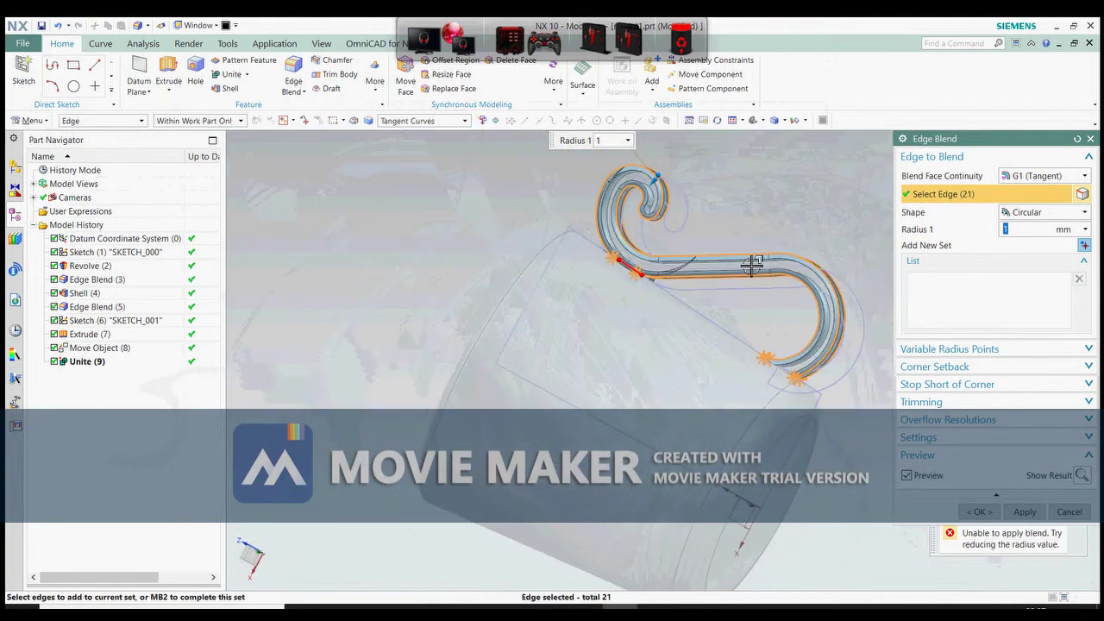
# - Set the handle blend's radius to 0.5 mm, adjust the edge selection near the wall, and apply the blend
pyautogui.write('.5')
pyautogui.press('Return')
pyautogui.scroll(3, 747, 267)
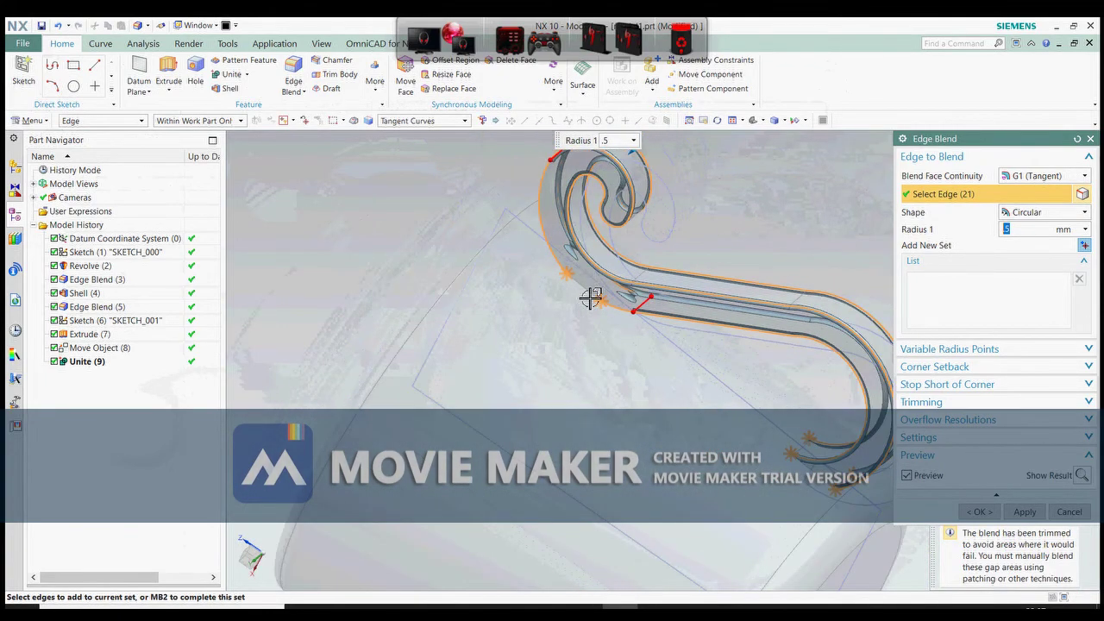
pyautogui.click(590, 298)
pyautogui.scroll(-3, 661, 262)
pyautogui.moveTo(661, 261); pyautogui.dragTo(563, 333, button='middle')
pyautogui.scroll(-2, 546, 334)
pyautogui.click(1024, 513)
pyautogui.click(1068, 512)
# - Hide both sketches and the datum coordinate system
pyautogui.scroll(2, 596, 312)
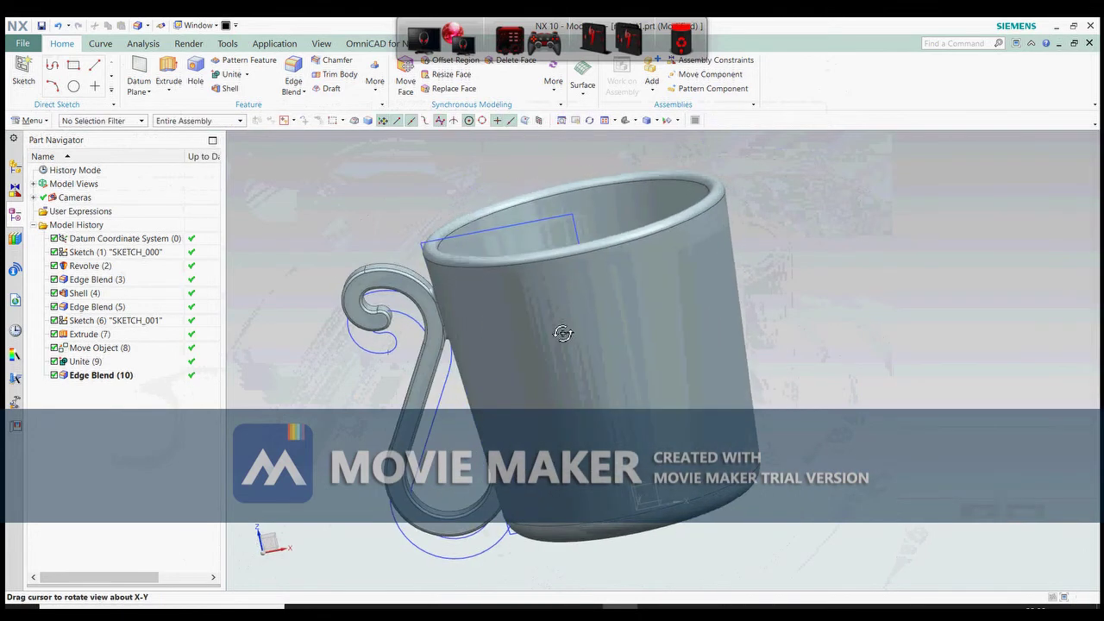
pyautogui.click(532, 217)
pyautogui.hotkey('ctrl', 'b')
pyautogui.click(441, 392)
pyautogui.hotkey('ctrl', 'b')
pyautogui.moveTo(496, 363)
pyautogui.mouseDown(button='middle')
pyautogui.moveTo(675, 237)
pyautogui.moveTo(660, 263)
pyautogui.moveTo(709, 370)
pyautogui.moveTo(686, 354)
pyautogui.mouseUp(button='middle')
pyautogui.scroll(1, 593, 470)
pyautogui.click(595, 482)
pyautogui.hotkey('ctrl', 'b')
# - Blend the short edge where the handle's upper arc meets the cup wall with a 0.5 mm radius
pyautogui.scroll(3, 557, 278)
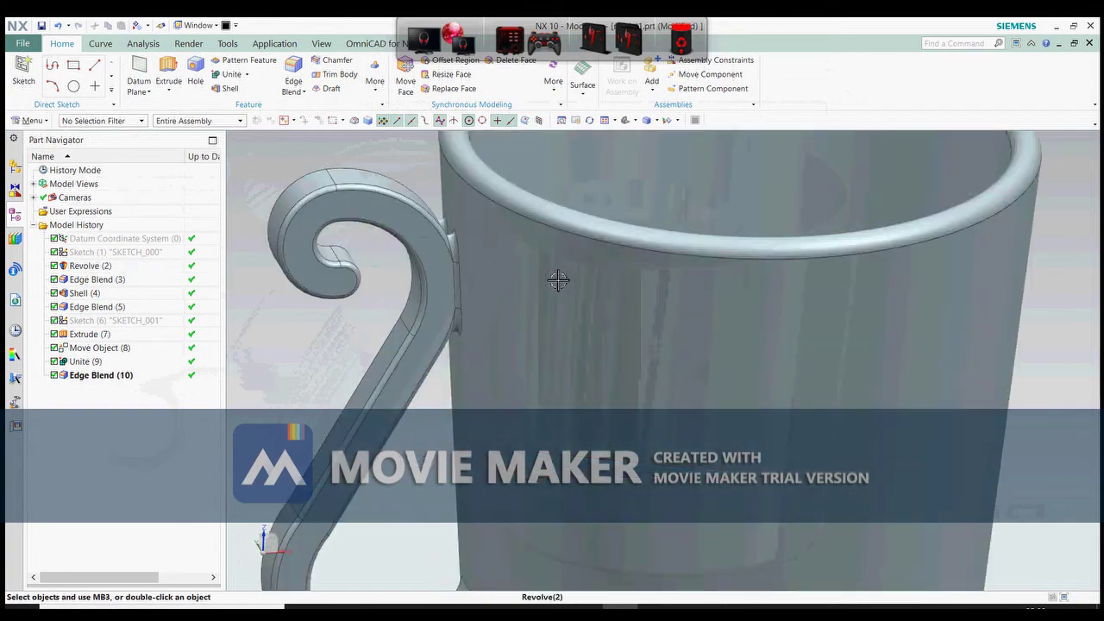
pyautogui.moveTo(558, 280); pyautogui.dragTo(559, 313, button='middle')
pyautogui.click(293, 74)
pyautogui.scroll(5, 457, 366)
pyautogui.click(455, 369)
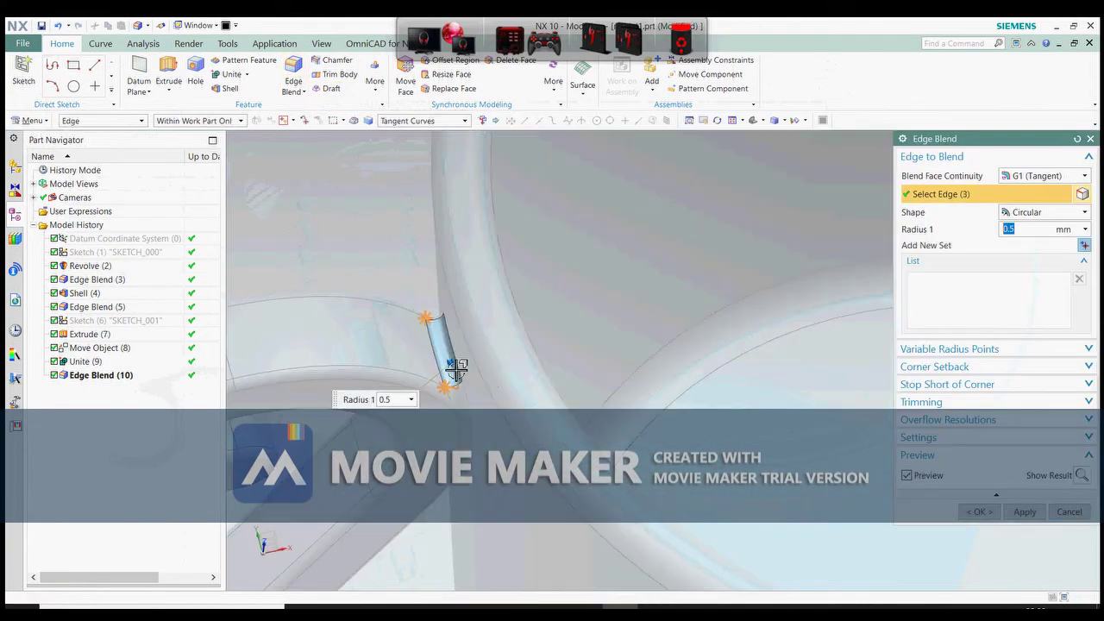
pyautogui.click(1019, 518)
pyautogui.click(1066, 512)
# - Switch the model display to shaded without edges
pyautogui.scroll(-3, 646, 374)
pyautogui.moveTo(646, 374)
pyautogui.mouseDown(button='middle')
pyautogui.moveTo(644, 306)
pyautogui.moveTo(626, 334)
pyautogui.moveTo(810, 213)
pyautogui.moveTo(789, 182)
pyautogui.moveTo(790, 209)
pyautogui.moveTo(917, 158)
pyautogui.moveTo(944, 178)
pyautogui.moveTo(836, 310)
pyautogui.moveTo(812, 316)
pyautogui.mouseUp(button='middle')
pyautogui.scroll(-5, 643, 306)
pyautogui.click(677, 119)
pyautogui.click(682, 150)
pyautogui.scroll(-1, 812, 315)
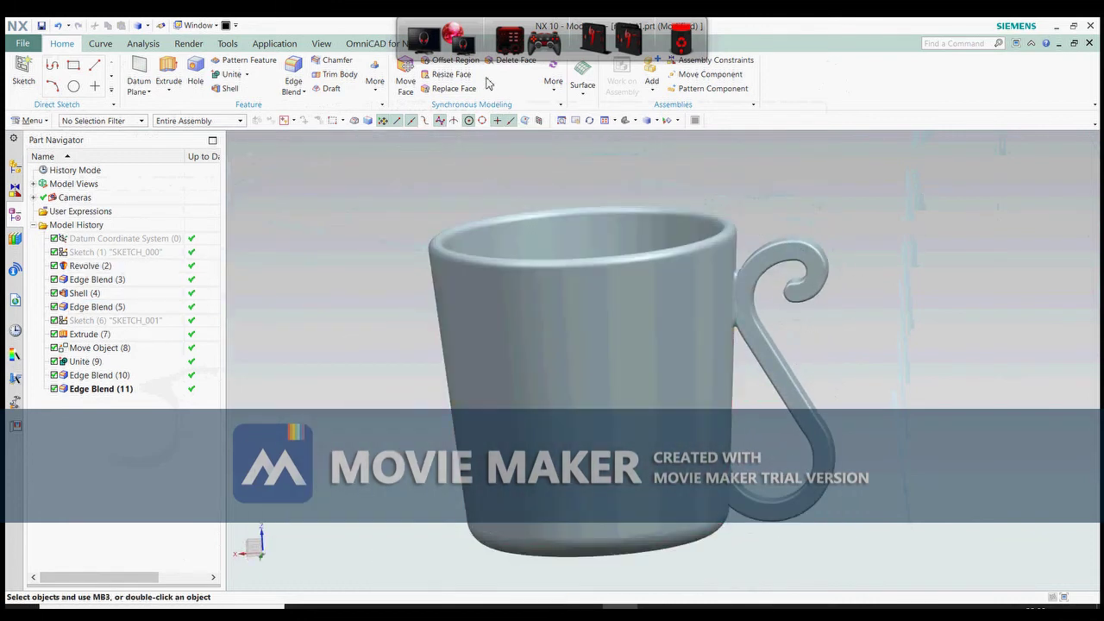
# - Edit the object display of the whole cup body and change its colour to bright blue
pyautogui.click(321, 43)
pyautogui.click(606, 80)
pyautogui.click(601, 278)
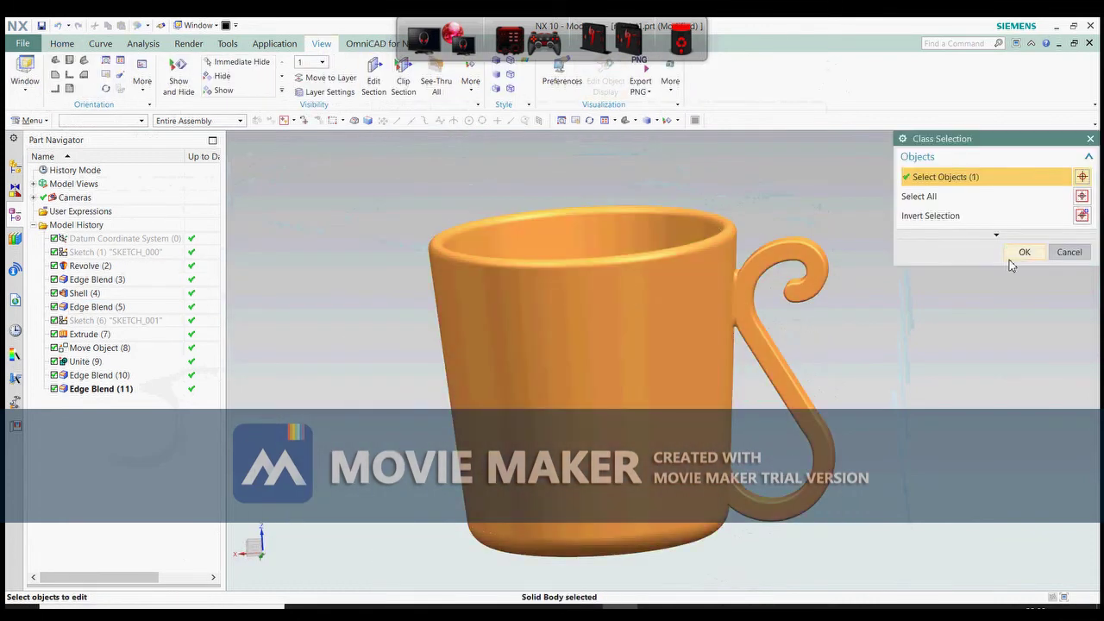
pyautogui.click(1021, 252)
pyautogui.click(1049, 217)
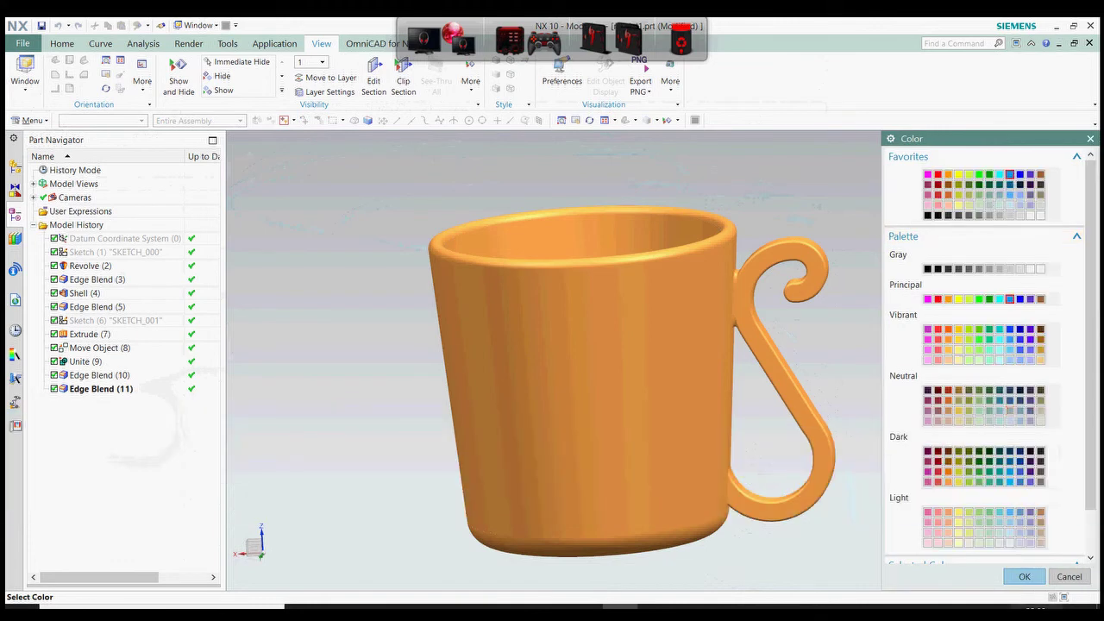
pyautogui.click(1029, 583)
pyautogui.click(981, 505)
# - Delete the four faces of the handle stub protruding inside the cup
pyautogui.scroll(-2, 816, 281)
pyautogui.moveTo(815, 281); pyautogui.dragTo(666, 321, button='middle')
pyautogui.scroll(1, 681, 280)
pyautogui.moveTo(988, 253); pyautogui.dragTo(591, 333, button='middle')
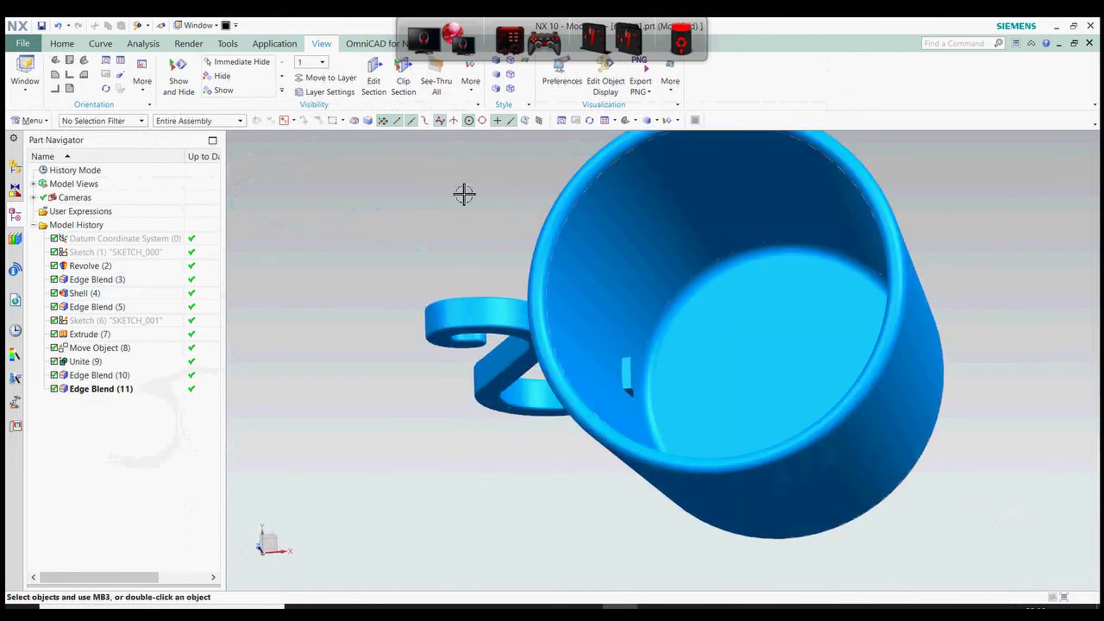
pyautogui.click(62, 43)
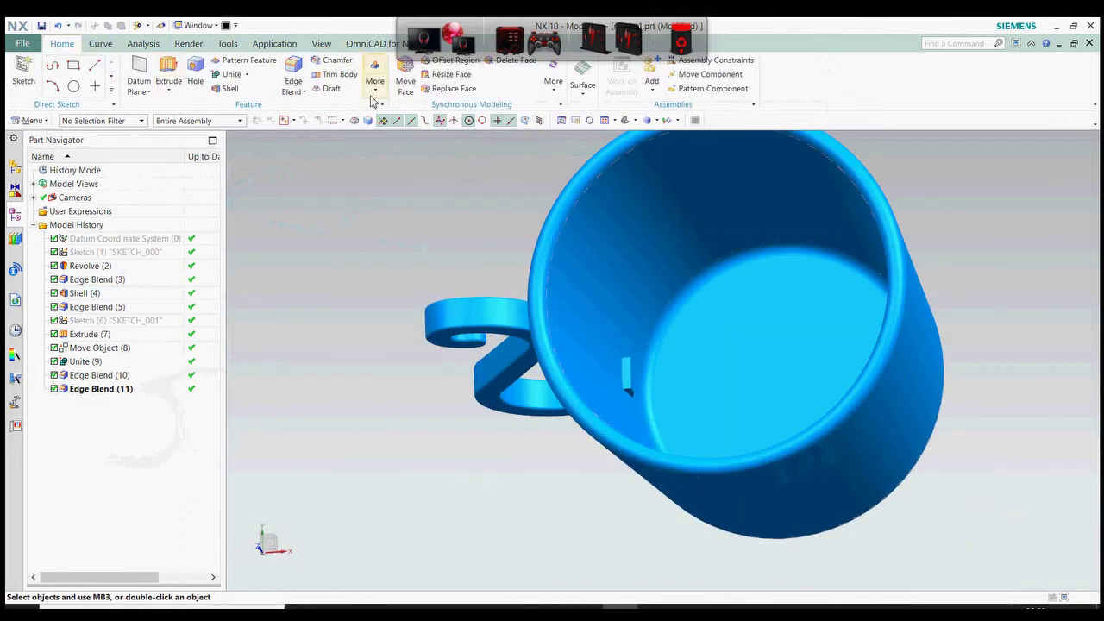
pyautogui.click(516, 59)
pyautogui.scroll(3, 668, 475)
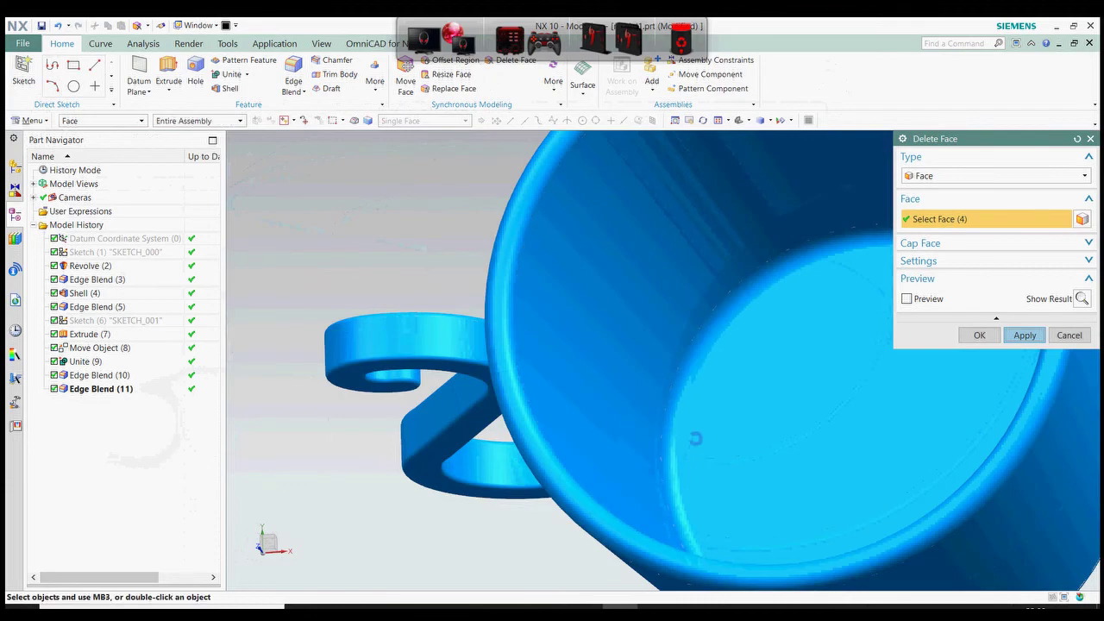
pyautogui.click(1071, 337)
pyautogui.scroll(-3, 595, 345)
pyautogui.moveTo(582, 345); pyautogui.dragTo(756, 309, button='middle')
pyautogui.scroll(2, 545, 274)
pyautogui.scroll(-2, 715, 301)
pyautogui.moveTo(928, 313); pyautogui.dragTo(906, 340, button='middle')
pyautogui.click(23, 43)
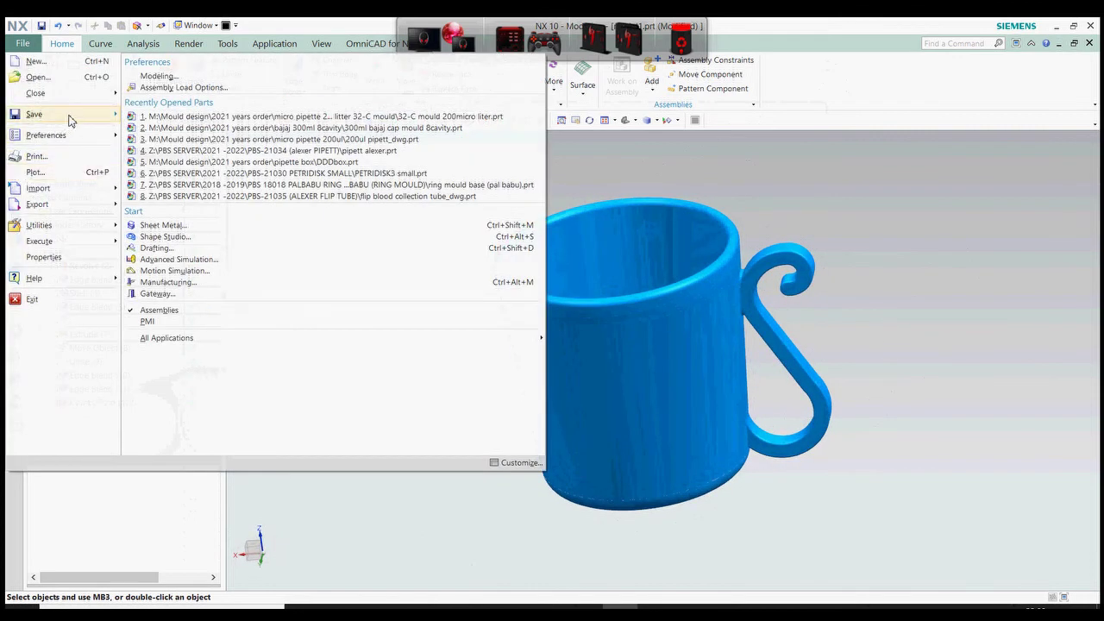
pyautogui.click(317, 507)
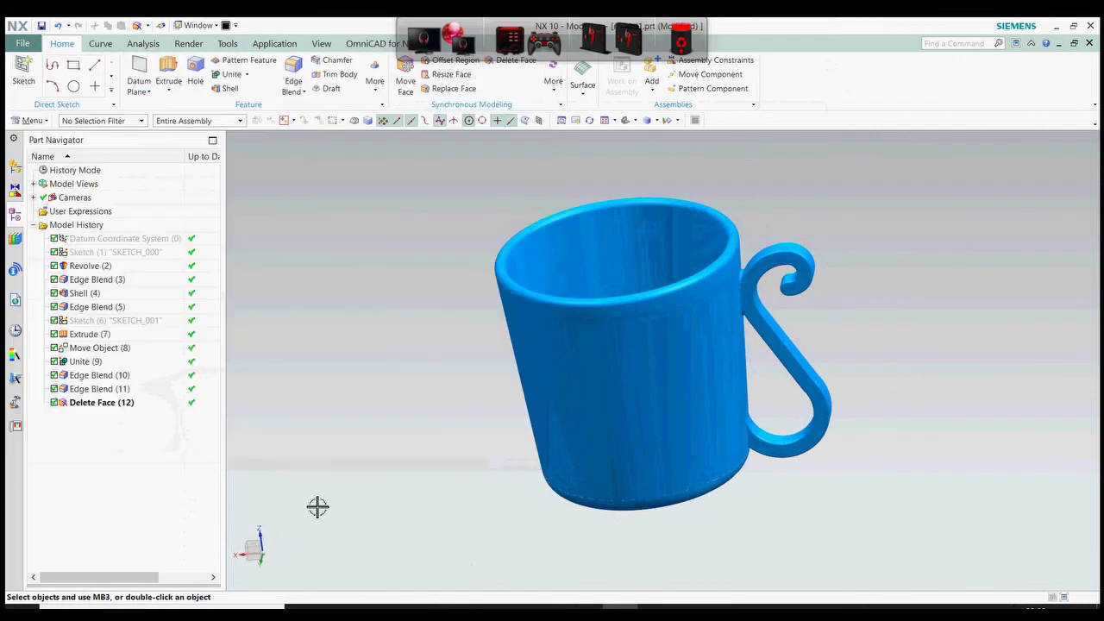
# - Review the basic light settings of the scene and accept them
pyautogui.click(36, 122)
pyautogui.moveTo(35, 167)
pyautogui.moveTo(141, 196)
pyautogui.click(345, 267)
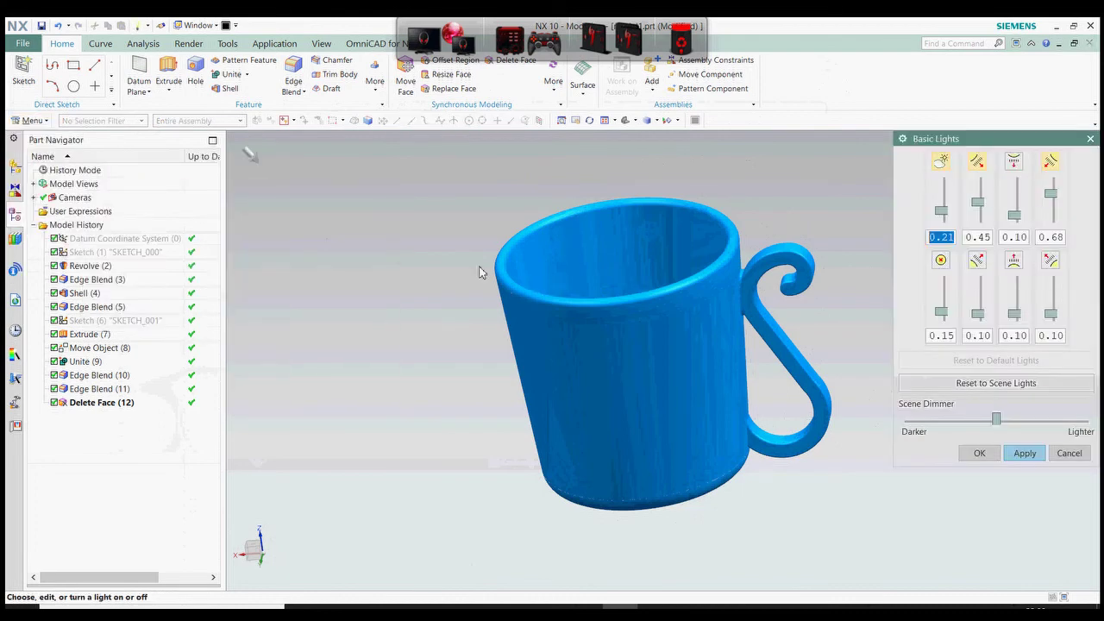
pyautogui.click(980, 455)
pyautogui.moveTo(716, 317); pyautogui.dragTo(638, 310, button='middle')
# - Apply a realistic shaded display to the cup with a reflective, gridded floor
pyautogui.click(33, 121)
pyautogui.moveTo(59, 175)
pyautogui.moveTo(35, 161)
pyautogui.moveTo(167, 187)
pyautogui.click(294, 222)
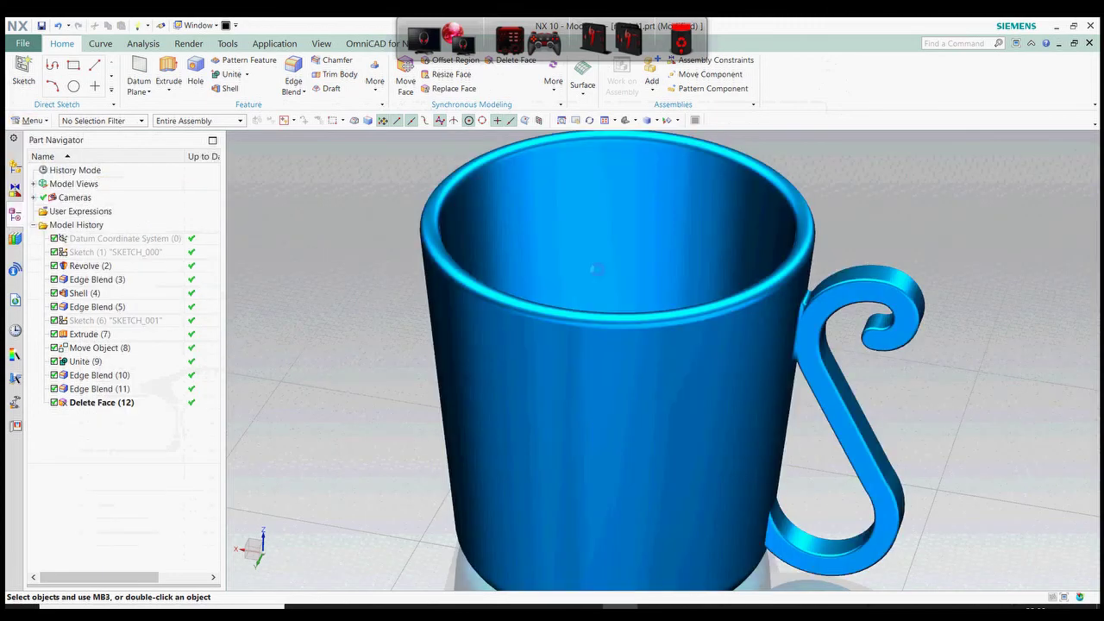
pyautogui.click(1007, 582)
pyautogui.moveTo(759, 362)
pyautogui.mouseDown(button='middle')
pyautogui.moveTo(725, 302)
pyautogui.moveTo(683, 267)
pyautogui.moveTo(595, 304)
pyautogui.moveTo(614, 325)
pyautogui.moveTo(675, 299)
pyautogui.moveTo(732, 330)
pyautogui.moveTo(714, 335)
pyautogui.moveTo(725, 317)
pyautogui.moveTo(739, 328)
pyautogui.moveTo(725, 343)
pyautogui.mouseUp(button='middle')
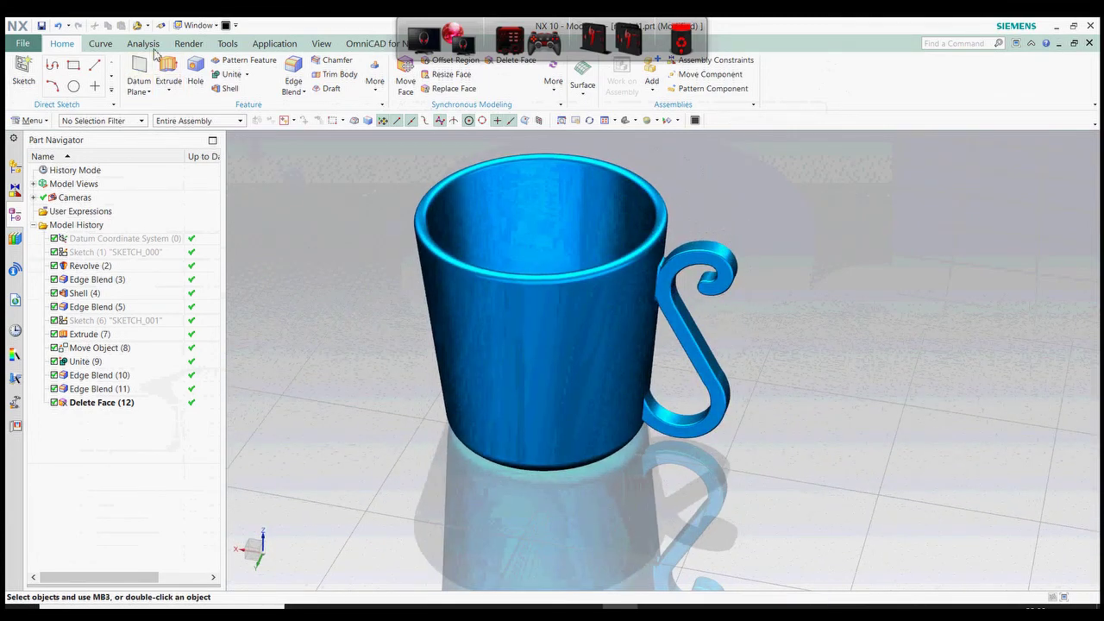
# - Stop the movie recording
pyautogui.click(229, 44)
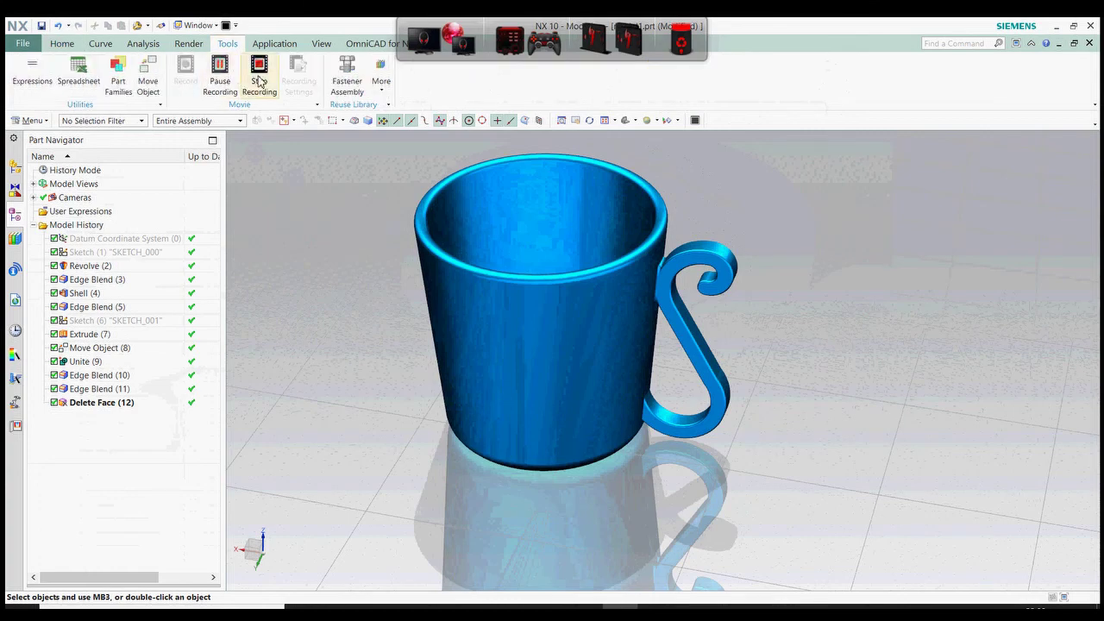